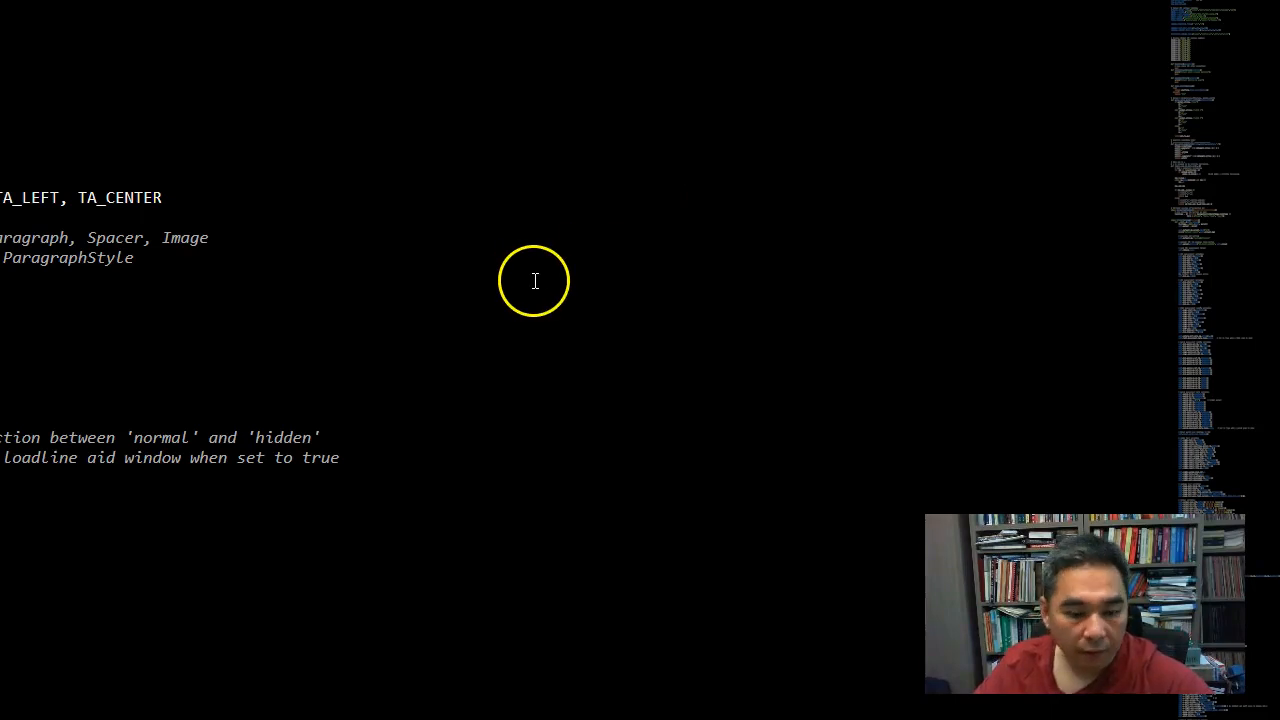
Run the script to start the etracer utility and load the 6C4 full-scan data file from the tubecfg folder
{"action": "key", "text": "ctrl+b"}
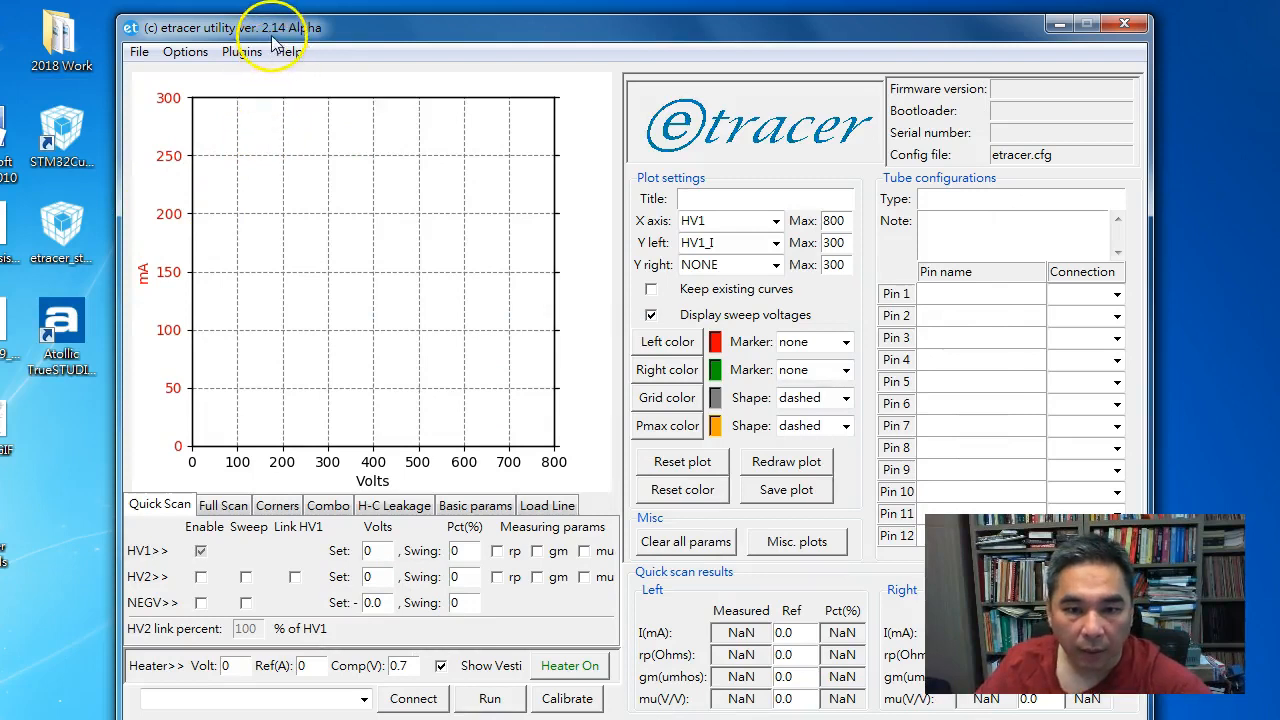
{"action": "left_click_drag", "start_coordinate": [272, 36], "coordinate": [272, 18]}
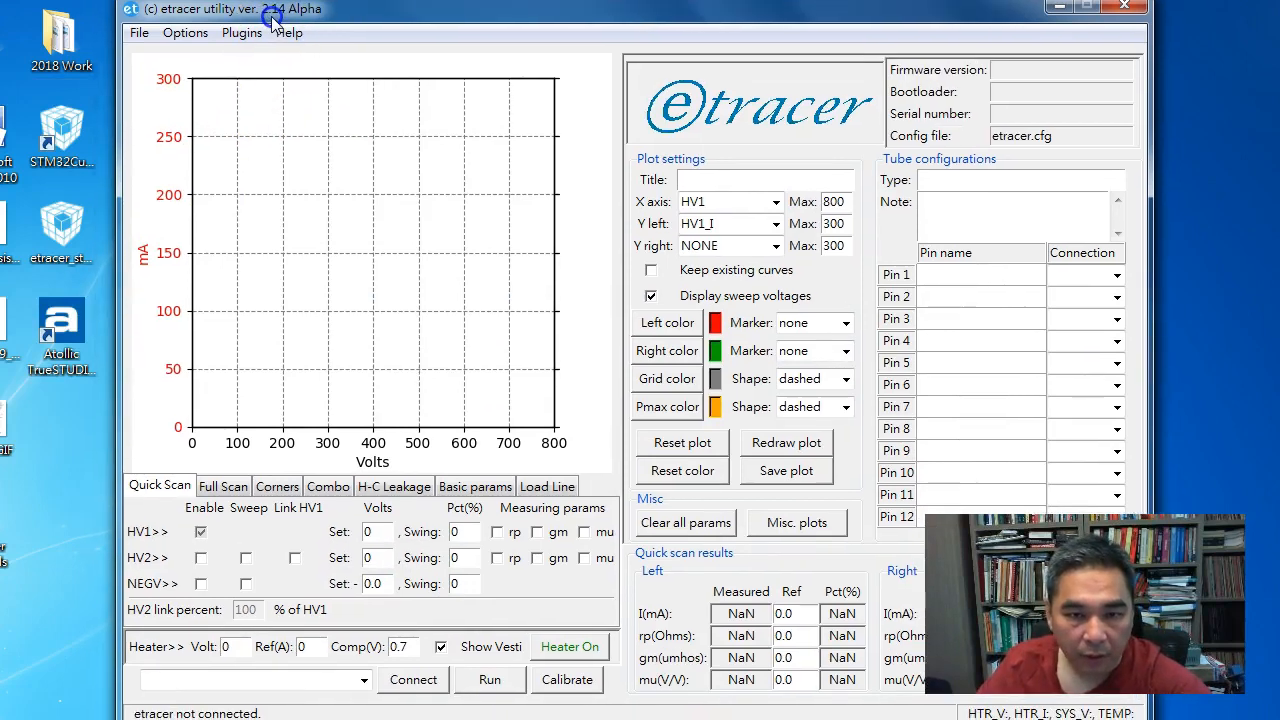
{"action": "left_click", "coordinate": [136, 33]}
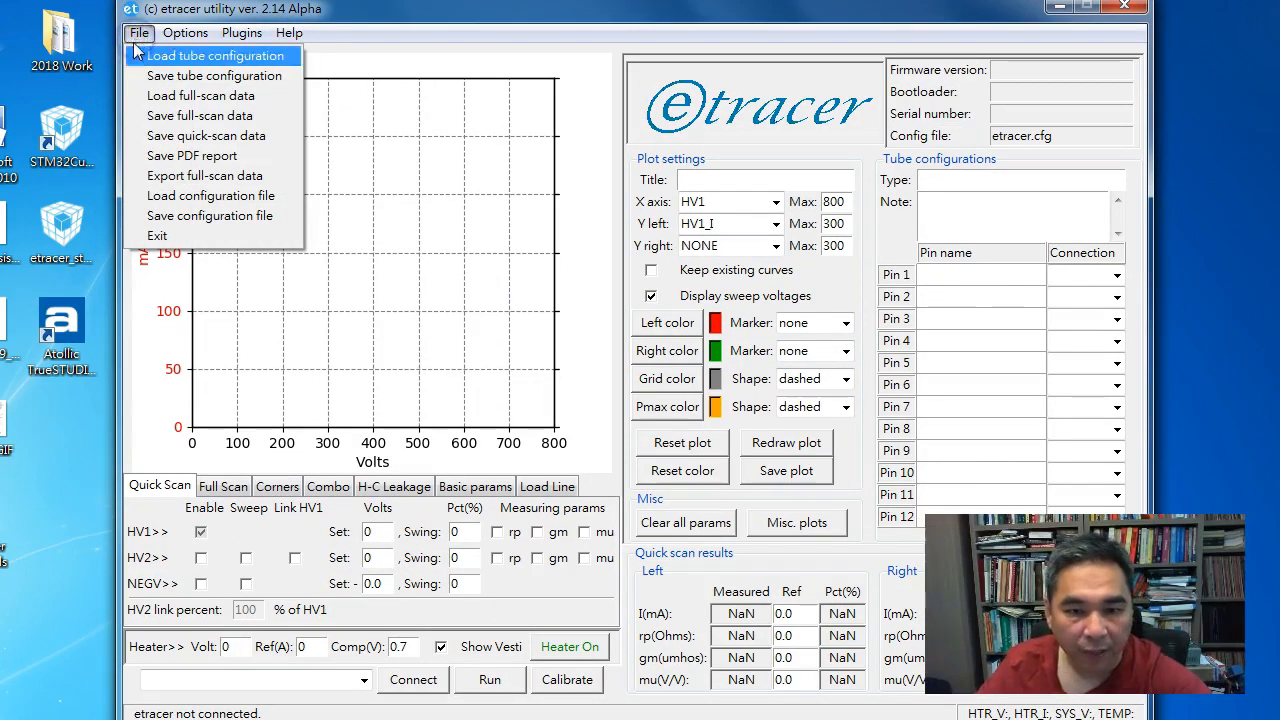
{"action": "left_click", "coordinate": [215, 96]}
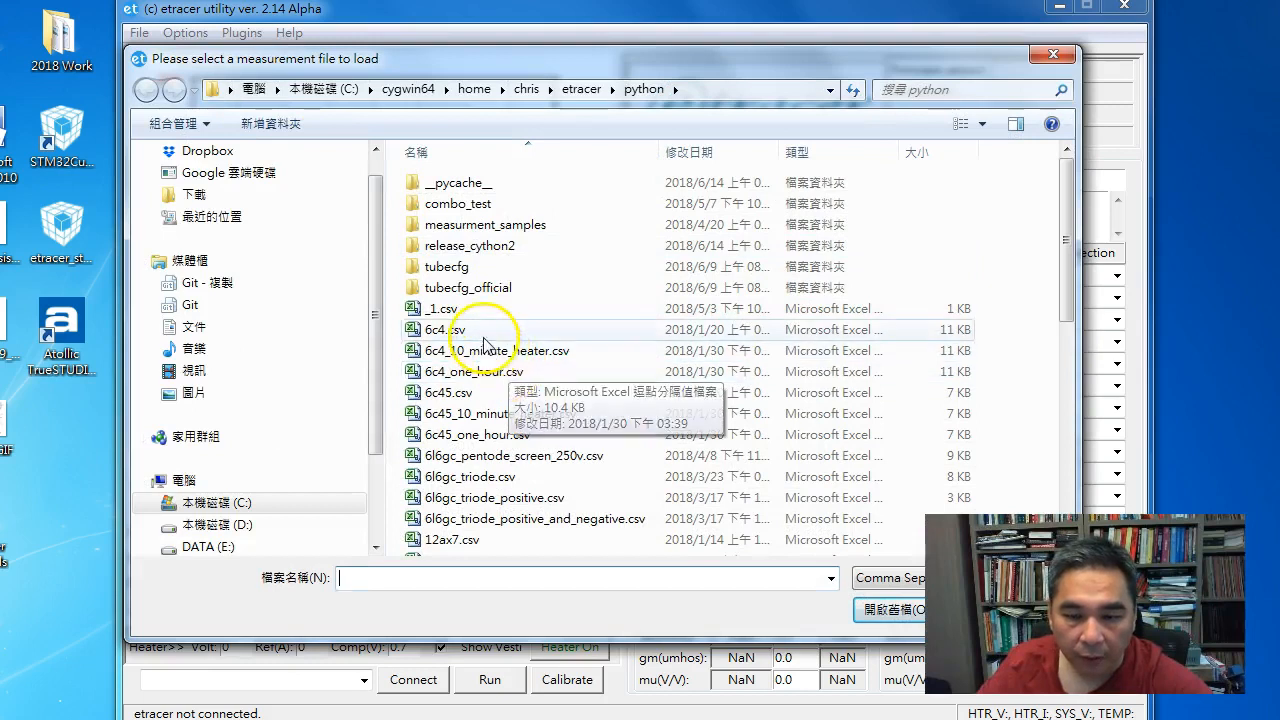
{"action": "double_click", "coordinate": [482, 336]}
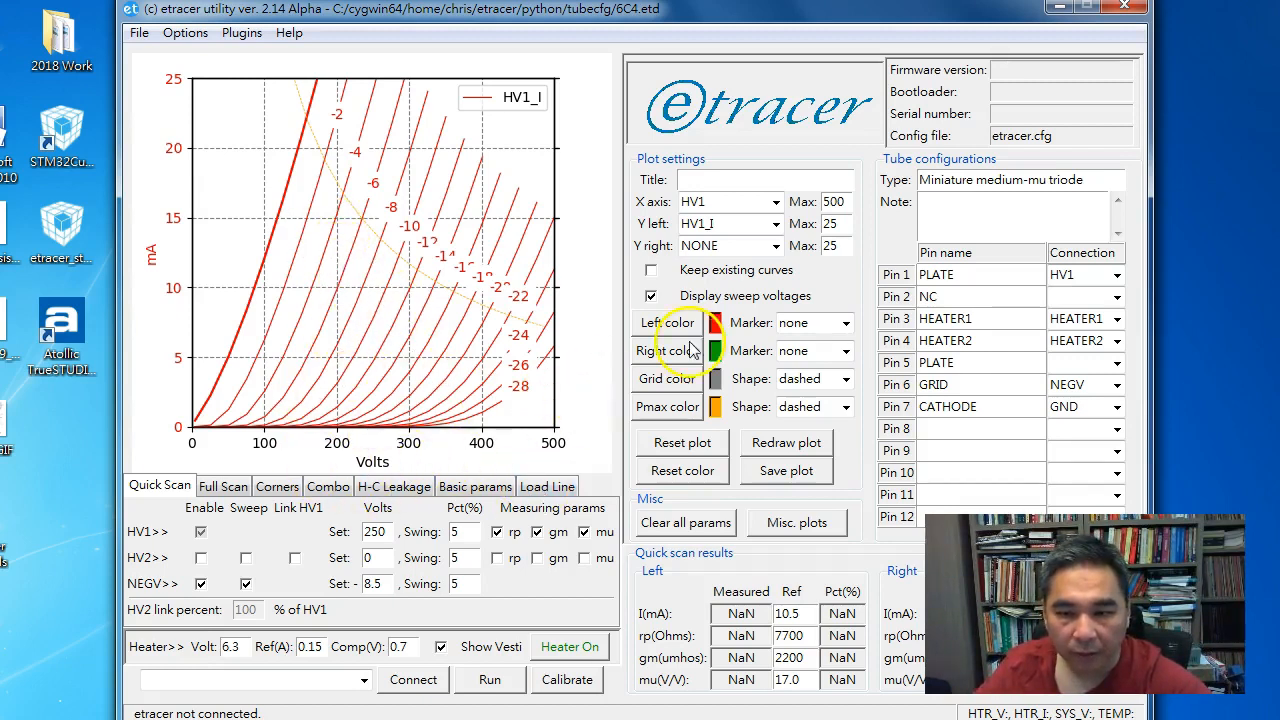
Try marking the measured points on the left-axis curves with the solid 3 marker, comparing it with none
{"action": "left_click", "coordinate": [810, 323]}
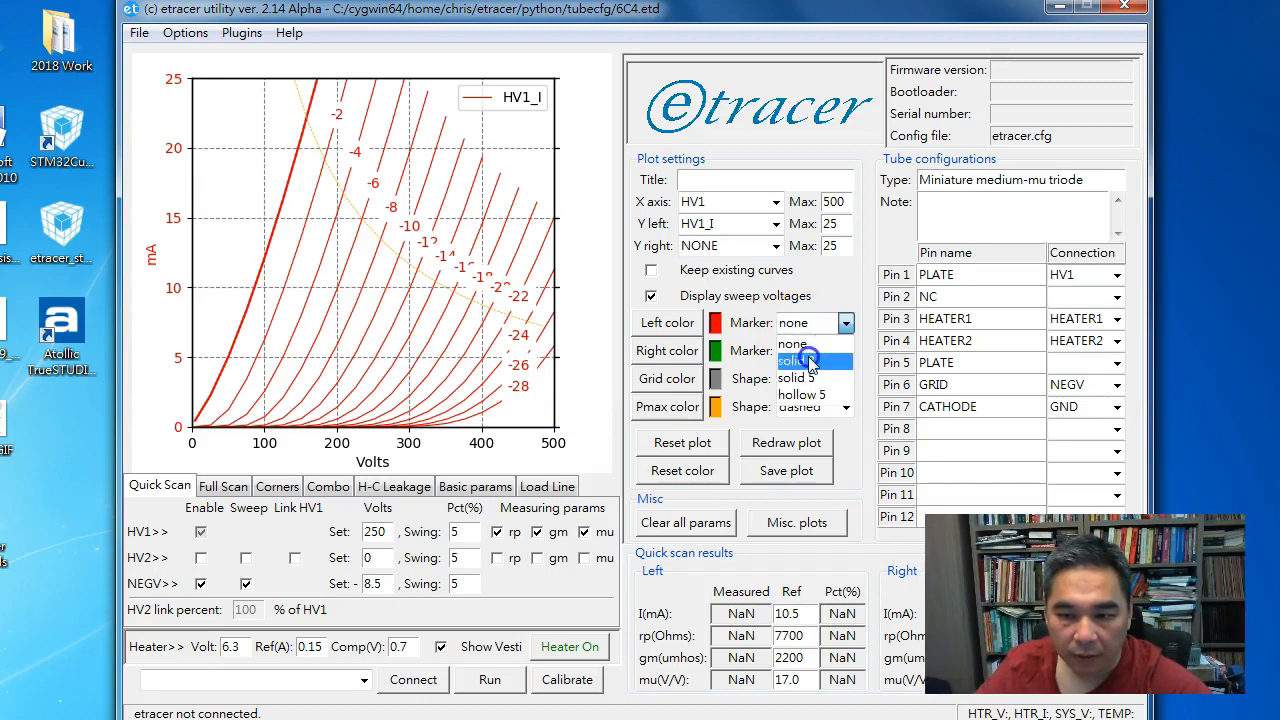
{"action": "left_click", "coordinate": [812, 365]}
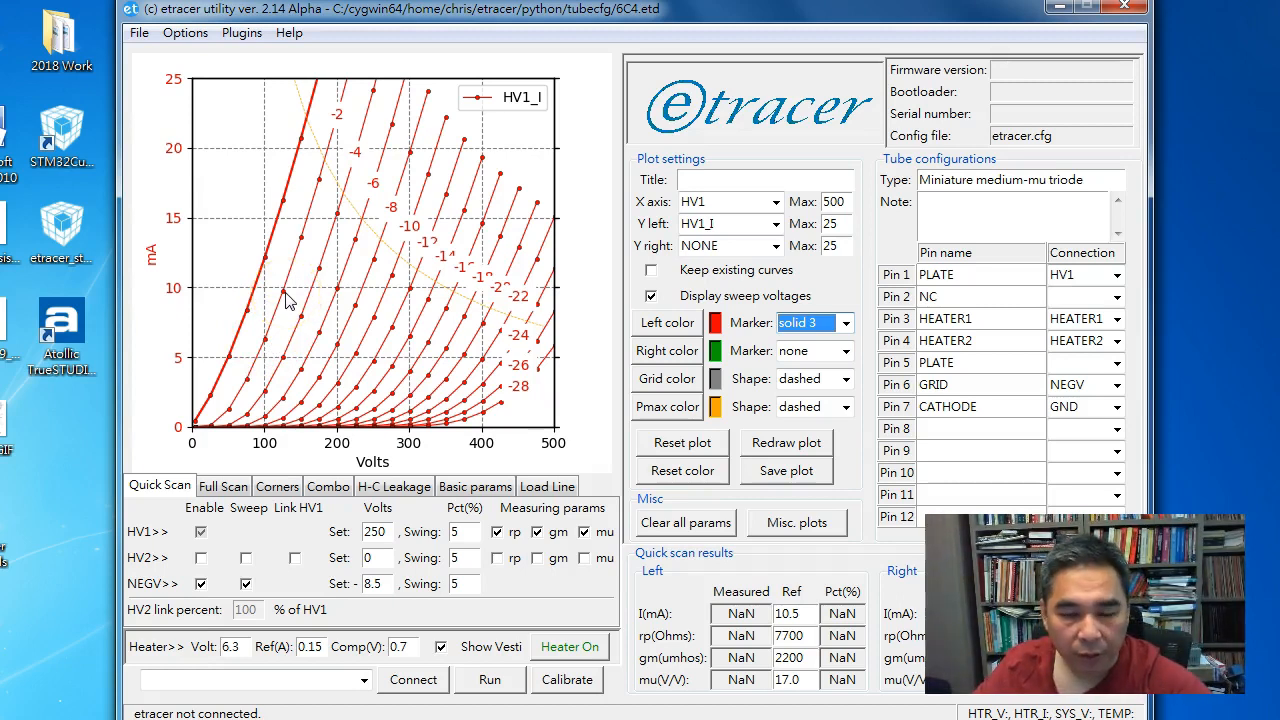
{"action": "left_click", "coordinate": [800, 328]}
{"action": "left_click", "coordinate": [800, 345]}
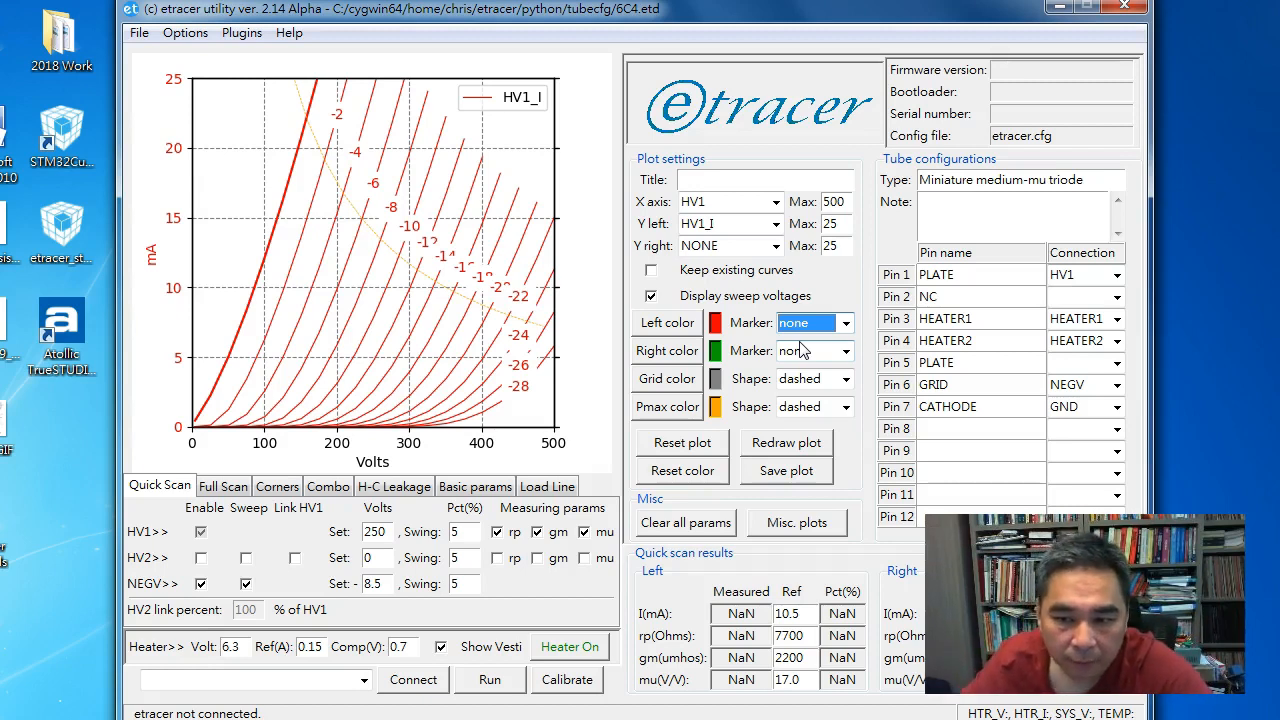
{"action": "left_click", "coordinate": [832, 322]}
{"action": "left_click", "coordinate": [808, 365]}
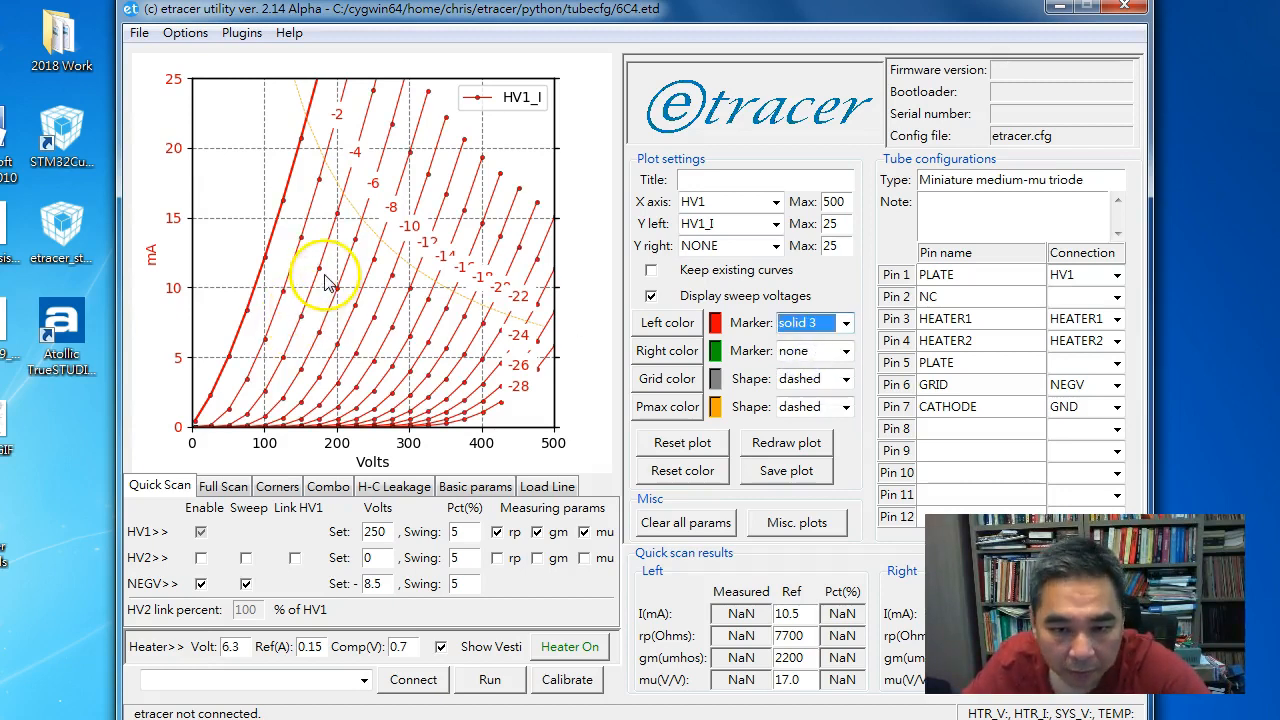
Show the Full Scan sweep settings and set the left-axis curve marker back to none
{"action": "left_click", "coordinate": [213, 488]}
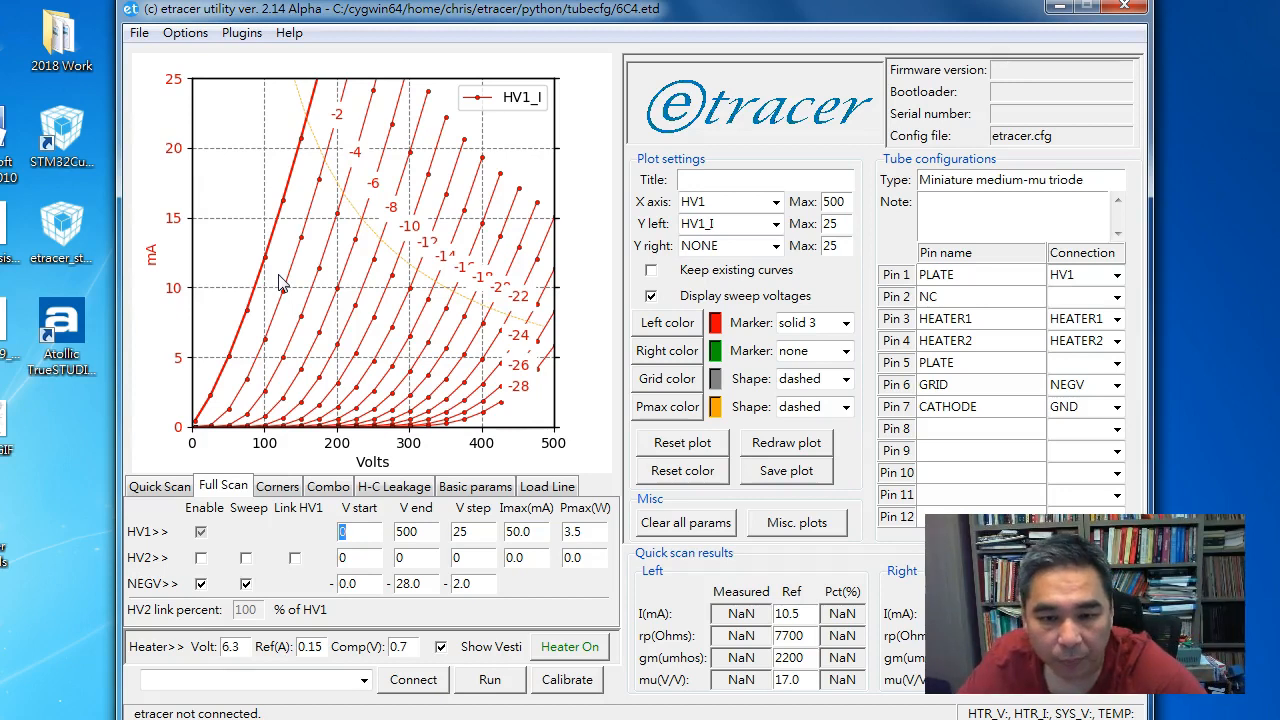
{"action": "left_click", "coordinate": [845, 324]}
{"action": "left_click", "coordinate": [800, 339]}
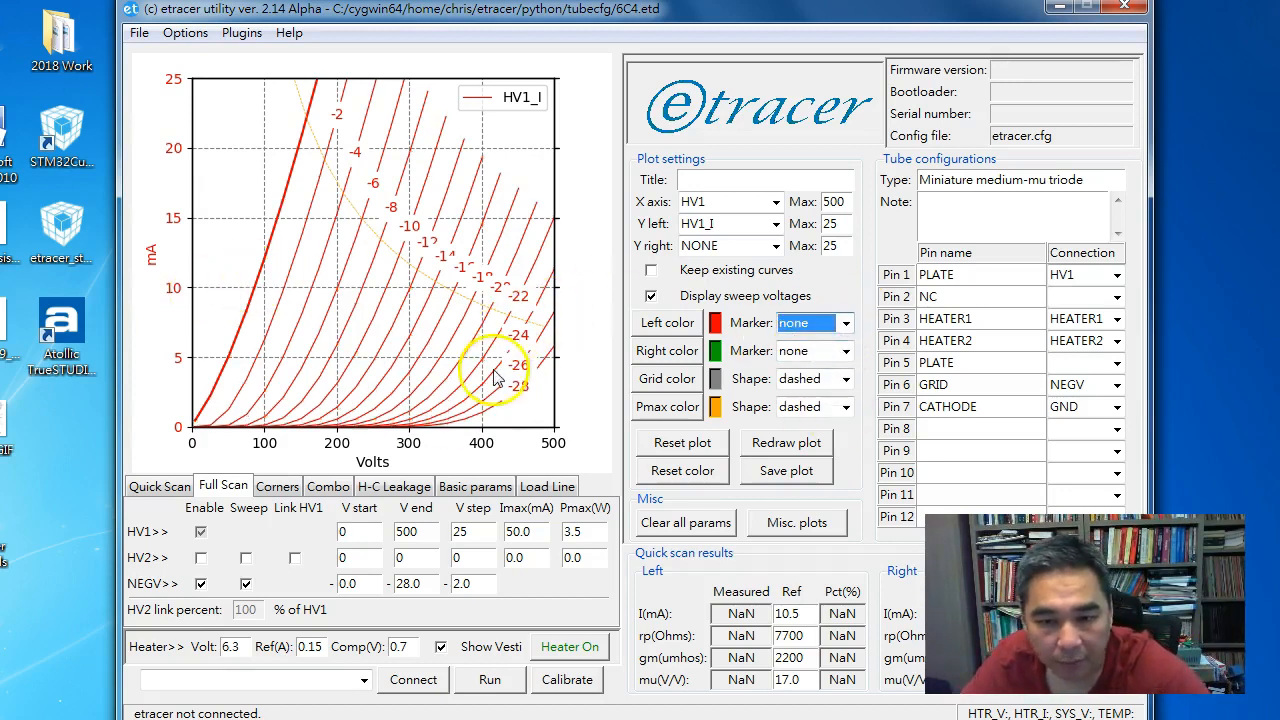
Open the miscellaneous plots, switch the algorithm to mu based(triode), and compare the result with the original curves
{"action": "left_click", "coordinate": [796, 527]}
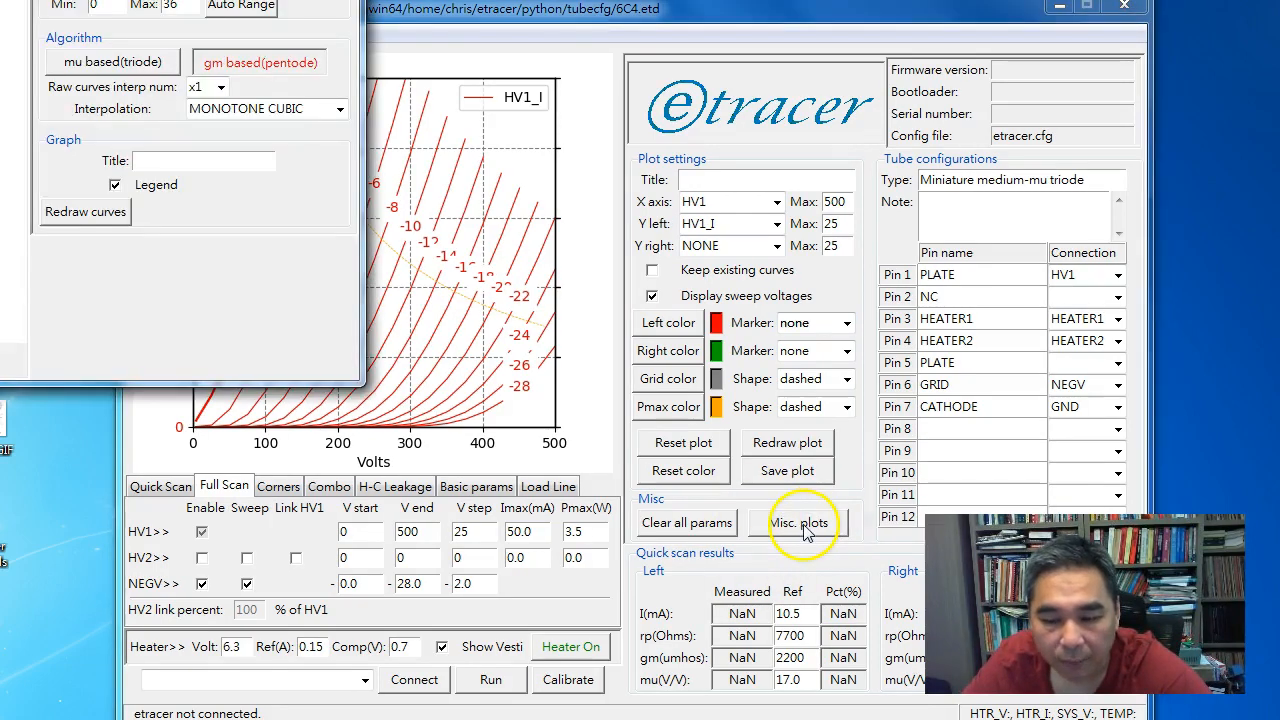
{"action": "left_click_drag", "start_coordinate": [200, 0], "coordinate": [605, 0]}
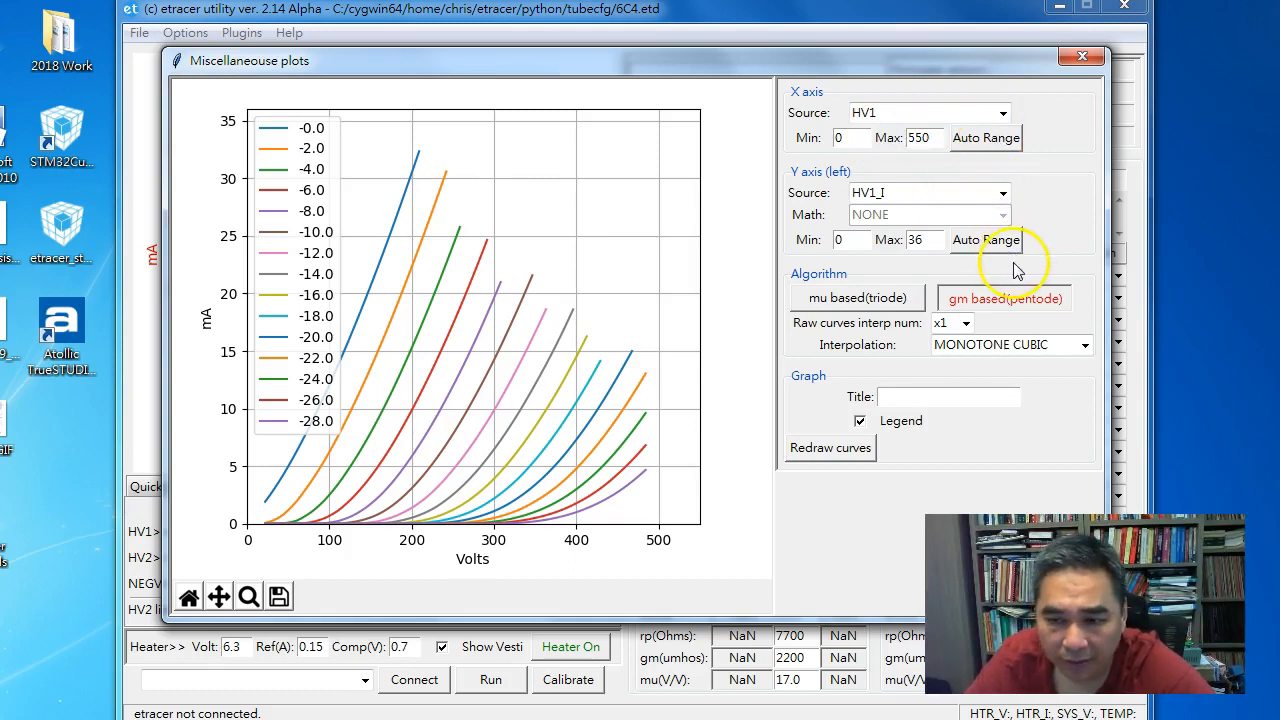
{"action": "left_click", "coordinate": [848, 306]}
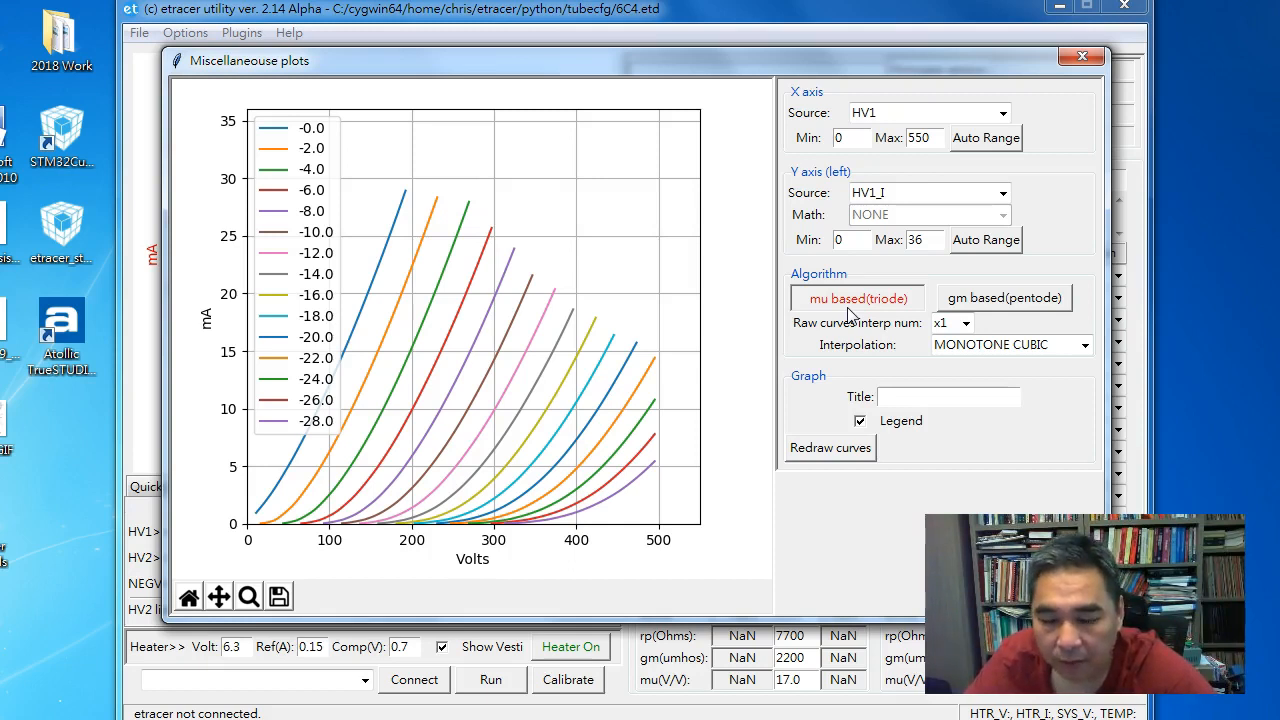
{"action": "left_click_drag", "start_coordinate": [672, 70], "coordinate": [1077, 75]}
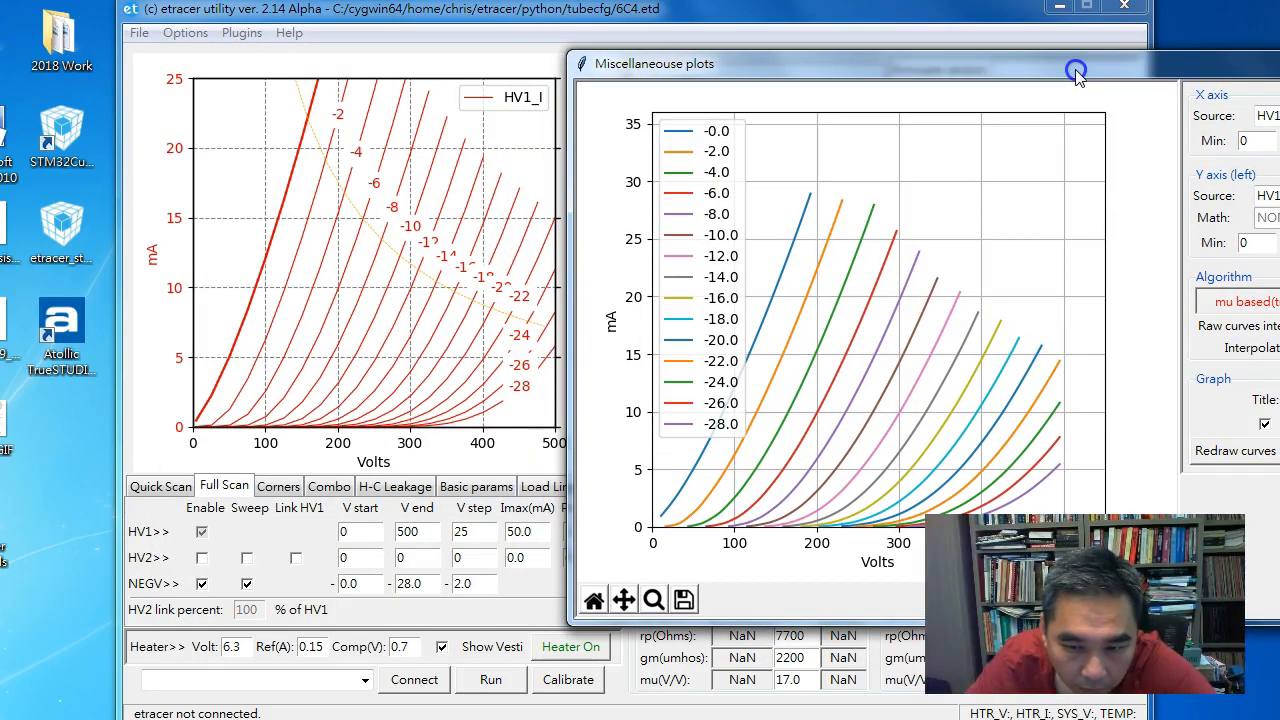
{"action": "left_click_drag", "start_coordinate": [730, 64], "coordinate": [321, 54]}
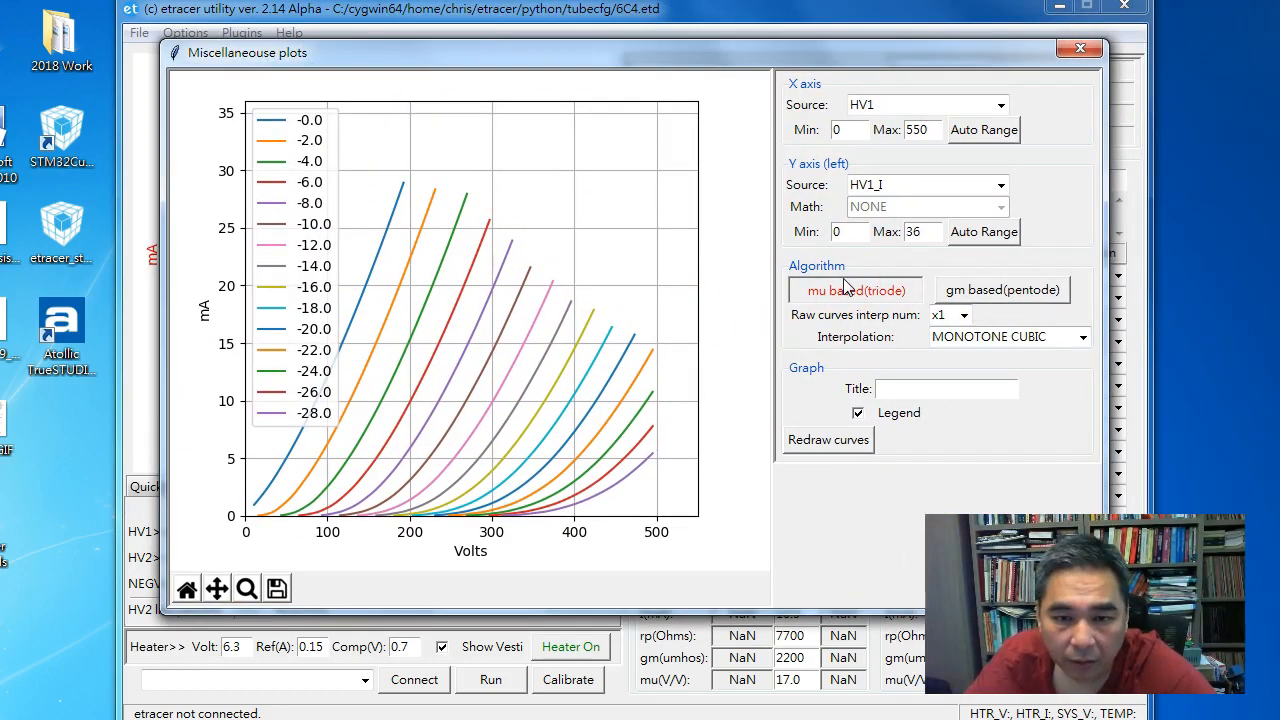
Compare the curves under the gm based(pentode) and mu based(triode) algorithms, ending on mu based(triode)
{"action": "left_click", "coordinate": [1008, 293]}
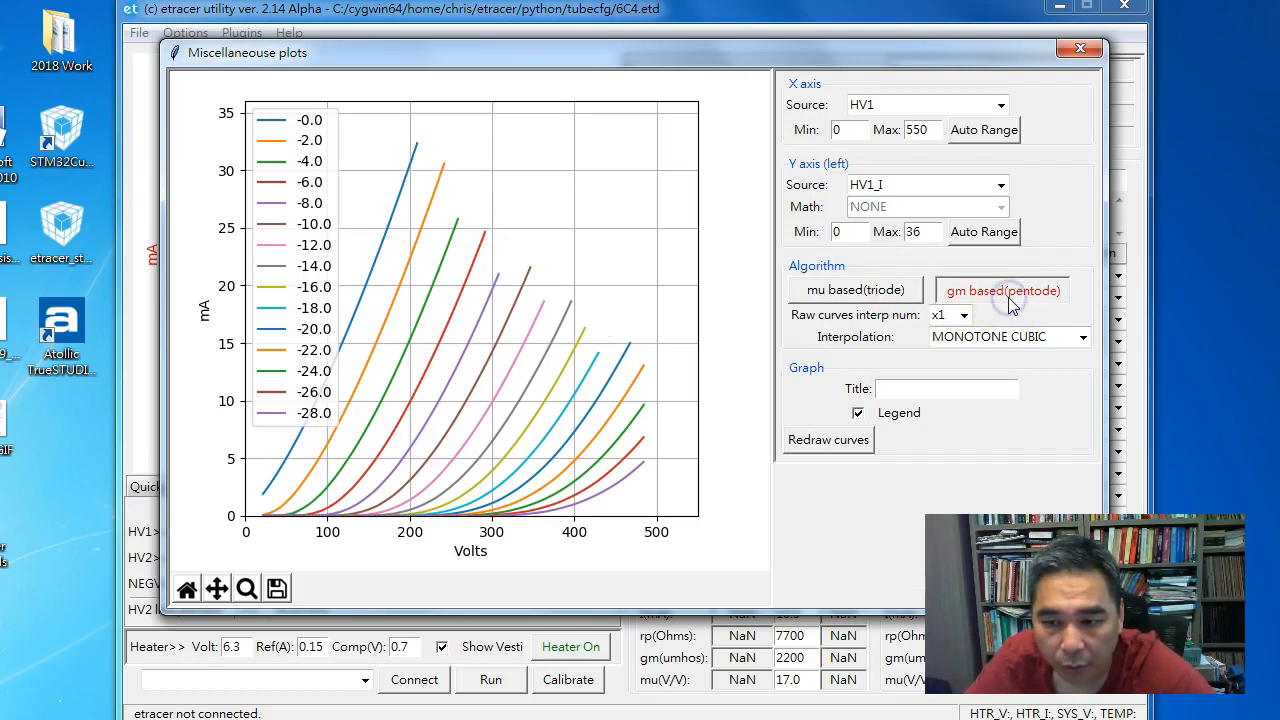
{"action": "left_click", "coordinate": [918, 298]}
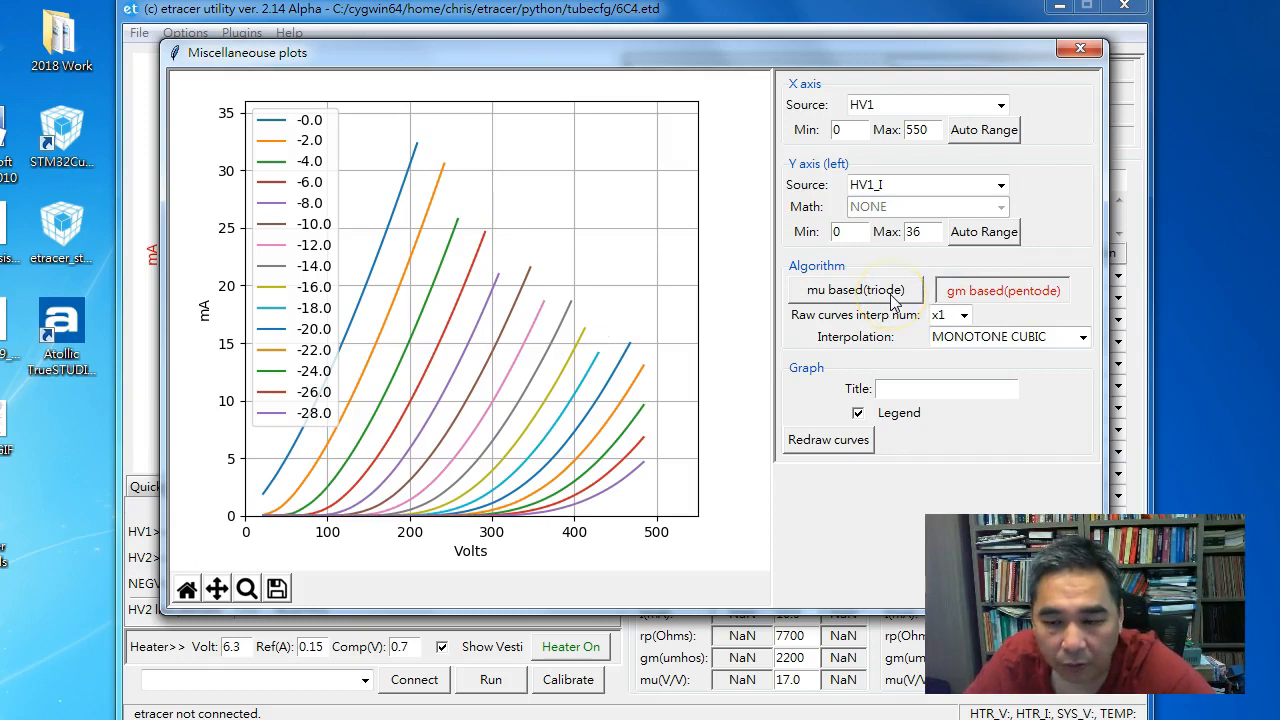
{"action": "left_click", "coordinate": [893, 300]}
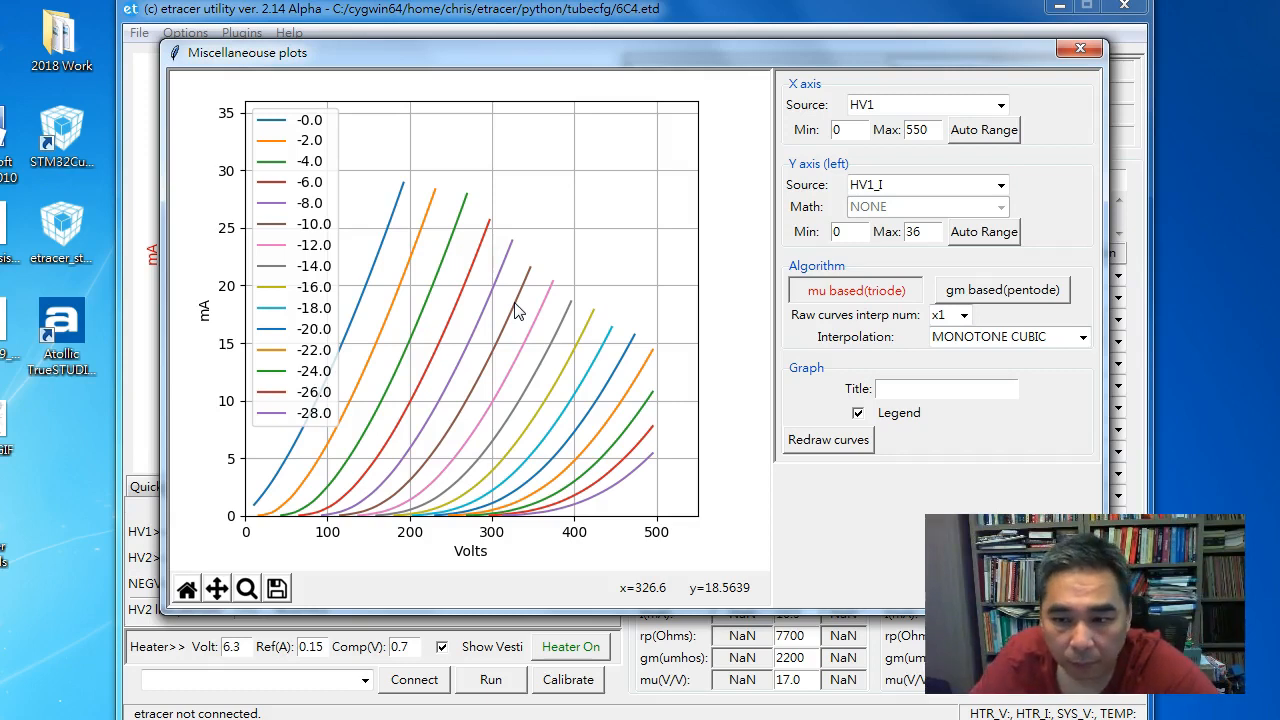
{"action": "left_click", "coordinate": [968, 298]}
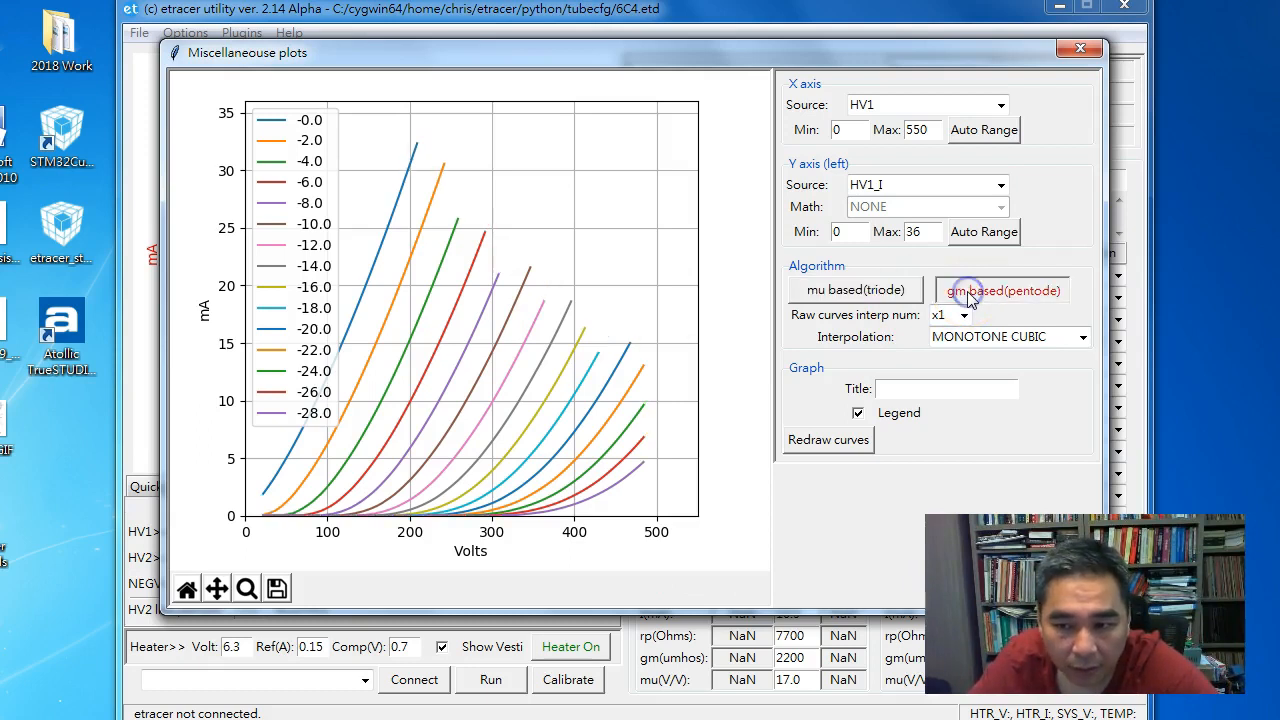
{"action": "left_click", "coordinate": [883, 296]}
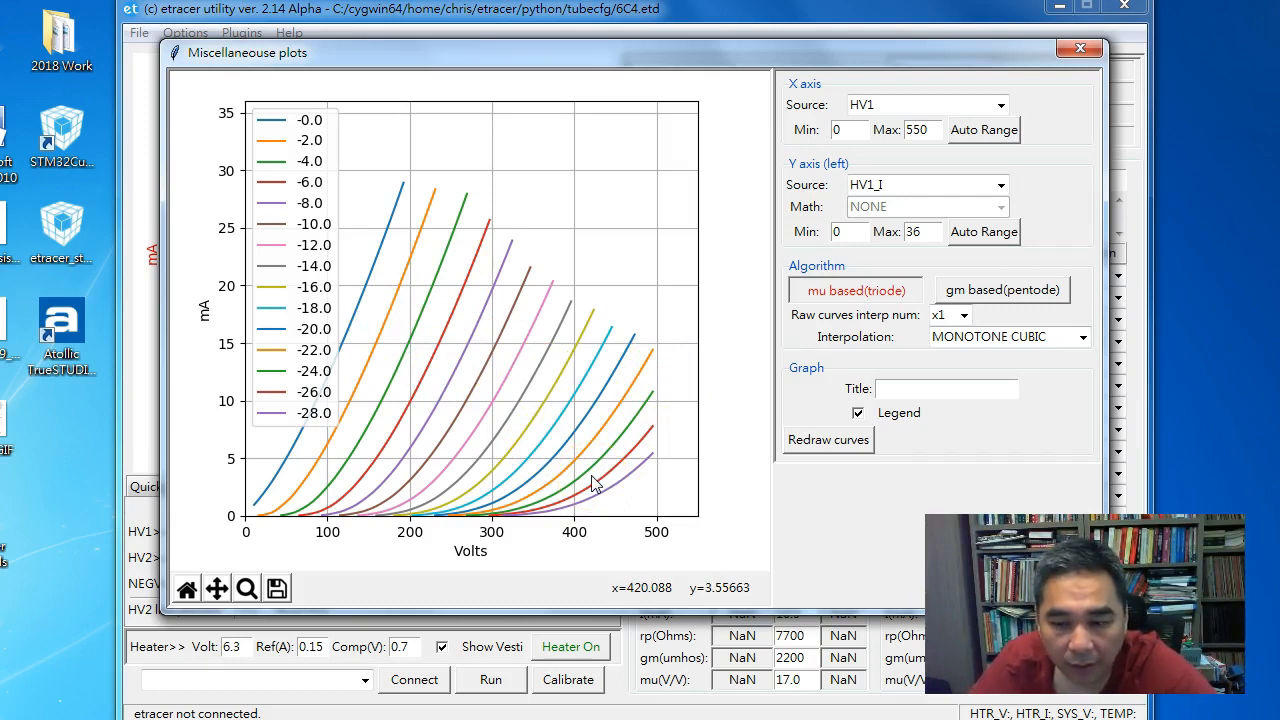
Try raw curve interpolation numbers x2 and x4 on the plot and return to x1
{"action": "left_click", "coordinate": [960, 315]}
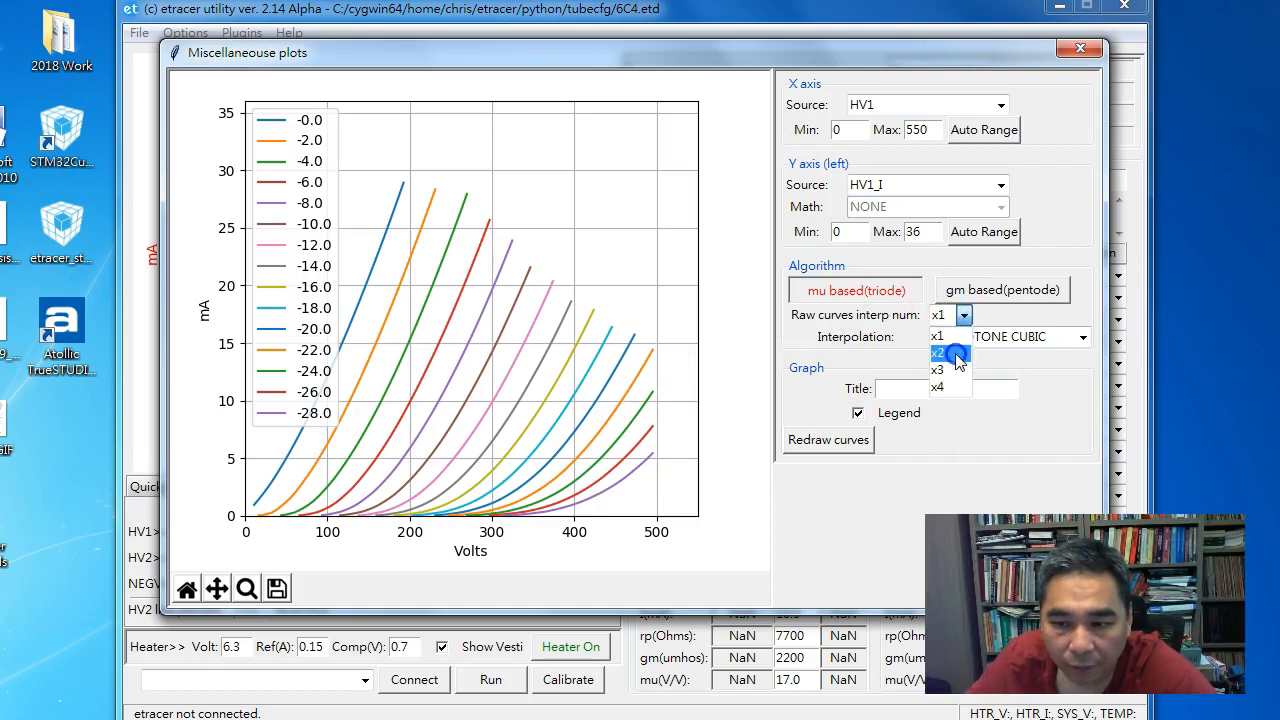
{"action": "left_click", "coordinate": [957, 353]}
{"action": "left_click", "coordinate": [472, 312]}
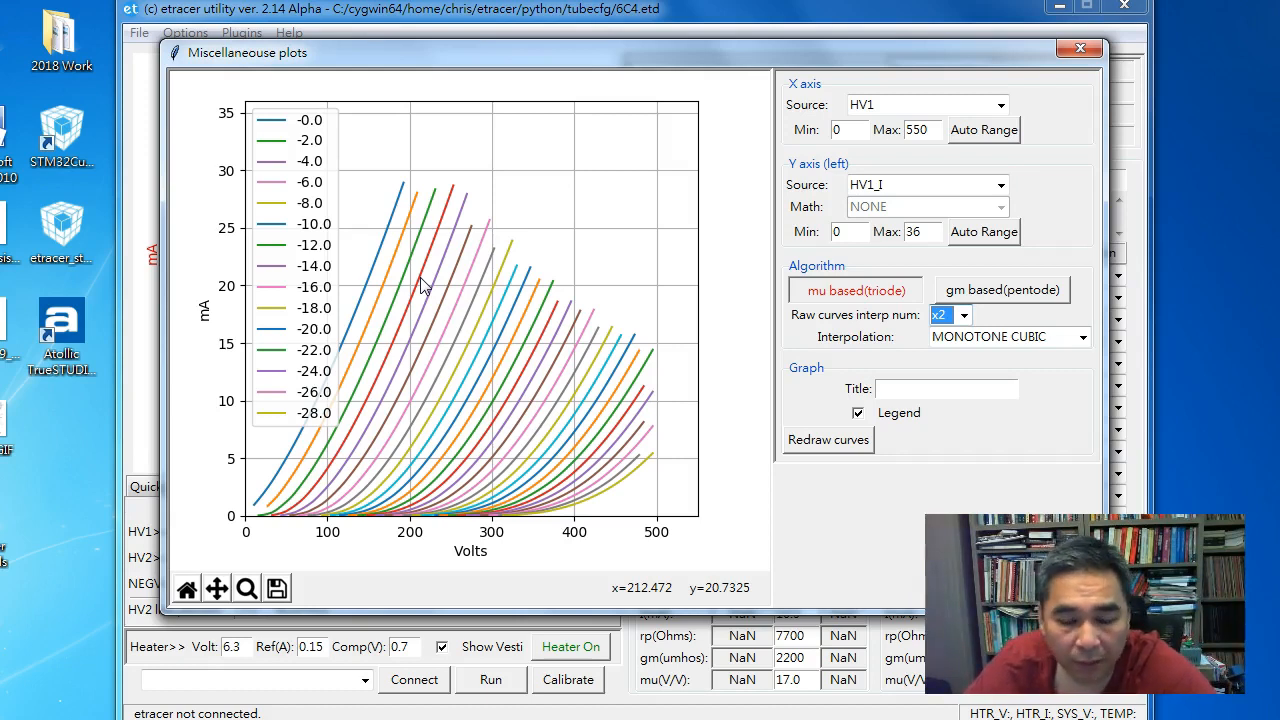
{"action": "left_click", "coordinate": [945, 315]}
{"action": "left_click", "coordinate": [953, 388]}
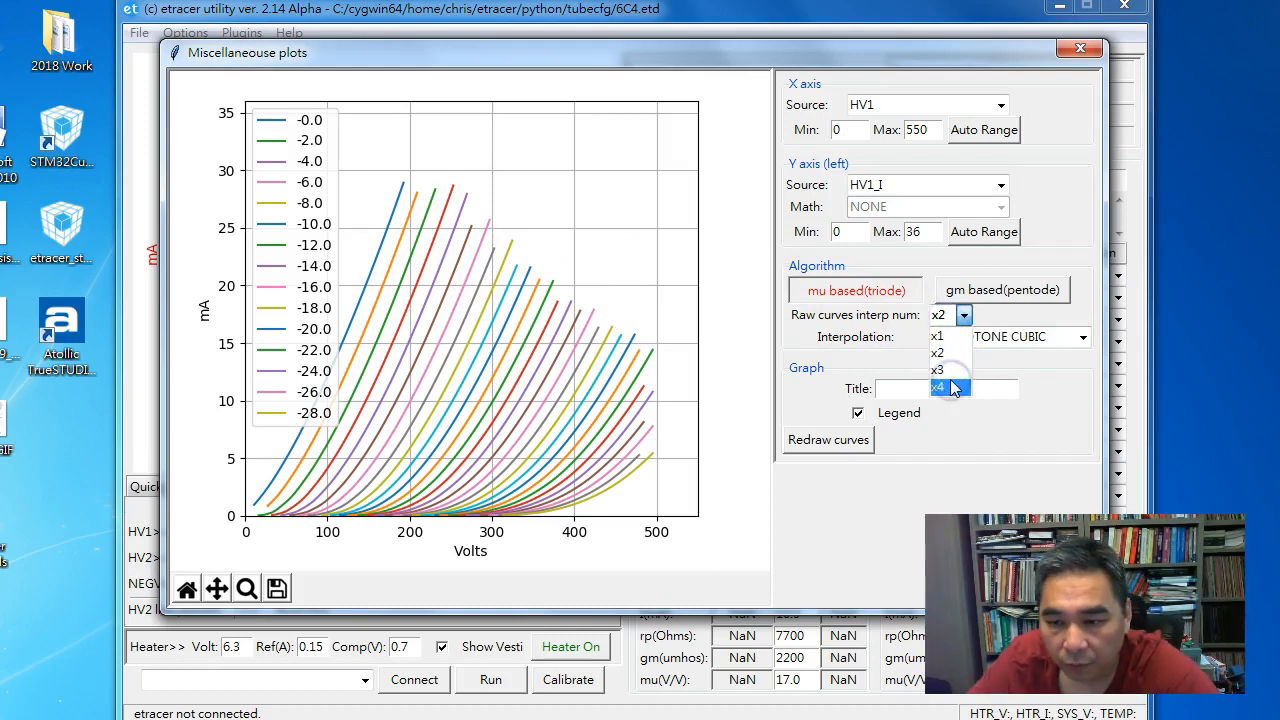
{"action": "left_click", "coordinate": [953, 388]}
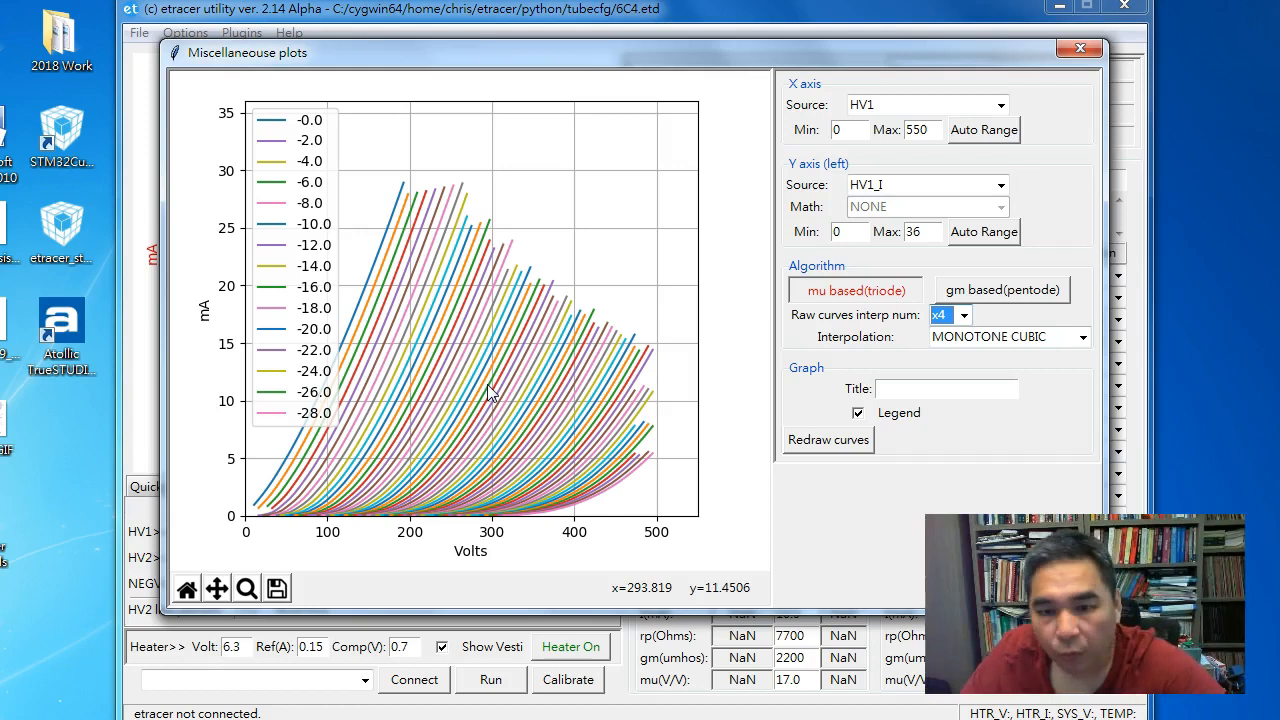
{"action": "left_click", "coordinate": [958, 316]}
{"action": "left_click", "coordinate": [956, 337]}
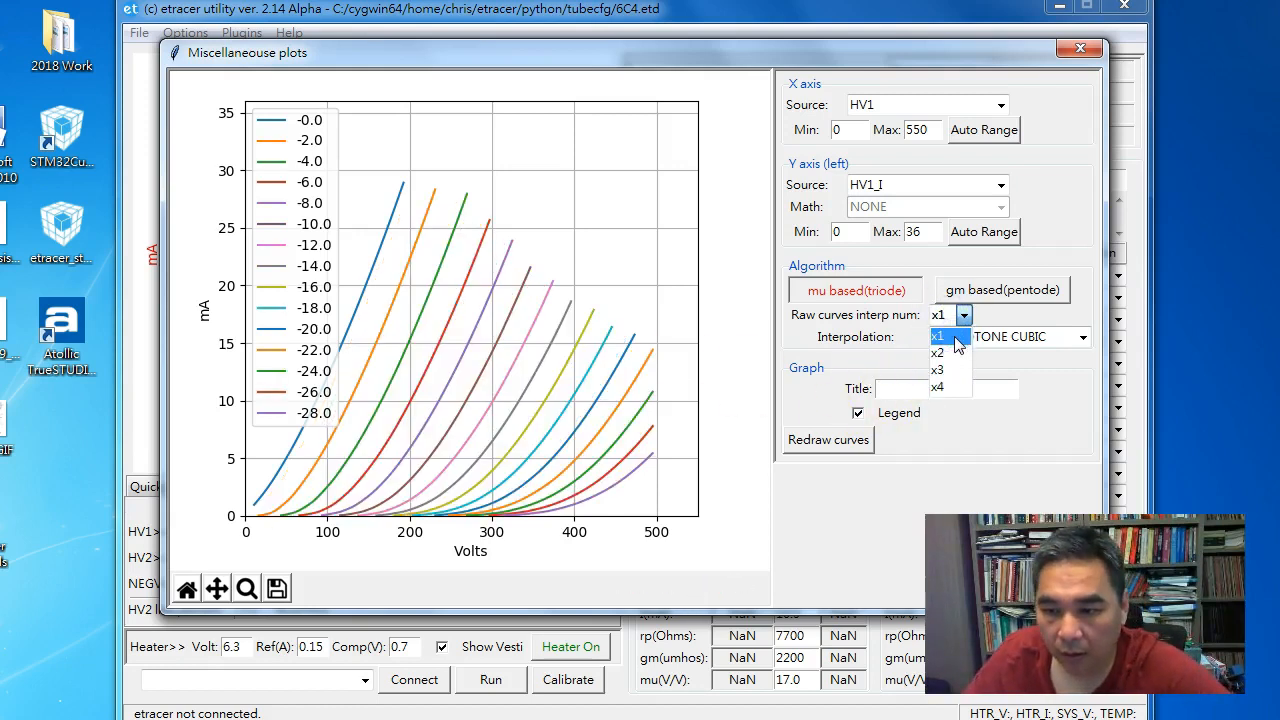
Try a graph title with the sample text "hsdjfkdklfjas" and erase it again
{"action": "left_click", "coordinate": [857, 412]}
{"action": "left_click", "coordinate": [929, 392]}
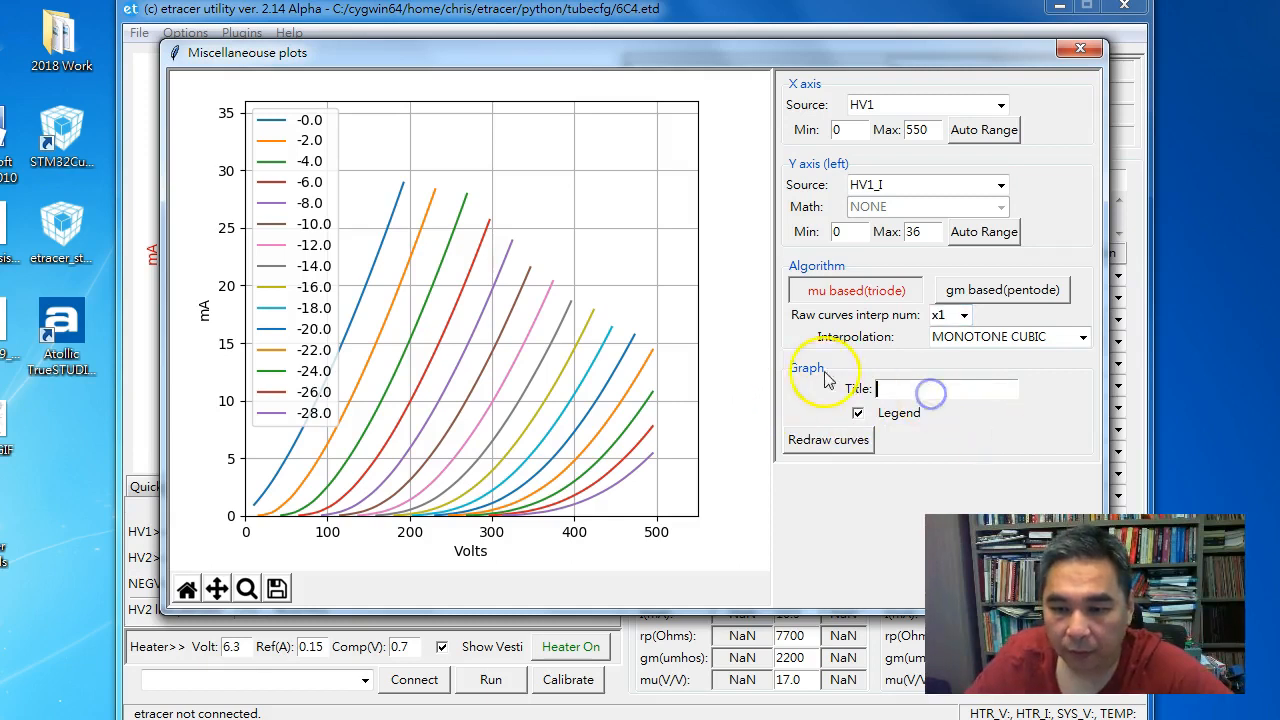
{"action": "type", "text": "hsdjfkdklfjas"}
{"action": "key", "text": "BackSpace"}
{"action": "key", "text": "BackSpace"}
{"action": "key", "text": "BackSpace"}
{"action": "key", "text": "BackSpace"}
{"action": "key", "text": "BackSpace"}
{"action": "key", "text": "BackSpace"}
{"action": "key", "text": "BackSpace"}
{"action": "key", "text": "BackSpace"}
{"action": "key", "text": "BackSpace"}
{"action": "key", "text": "BackSpace"}
{"action": "key", "text": "BackSpace"}
{"action": "key", "text": "BackSpace"}
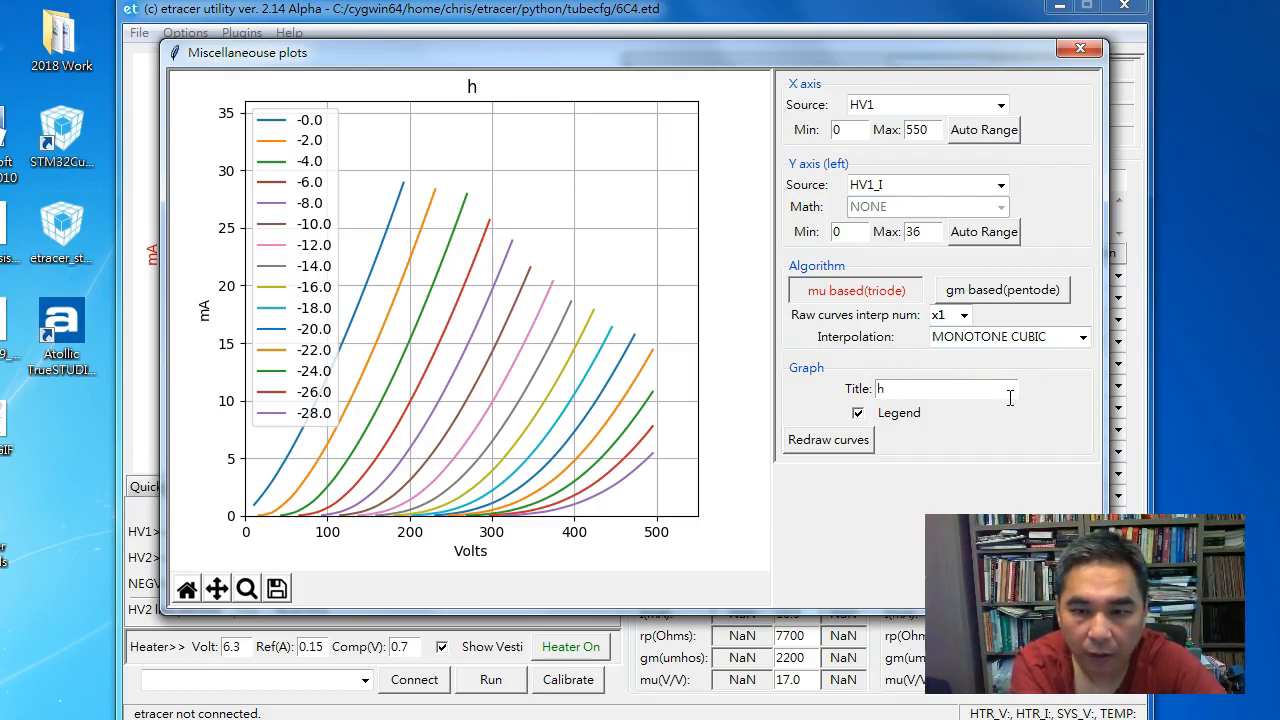
Turn off the legend on the miscellaneous plot
{"action": "left_click", "coordinate": [857, 413]}
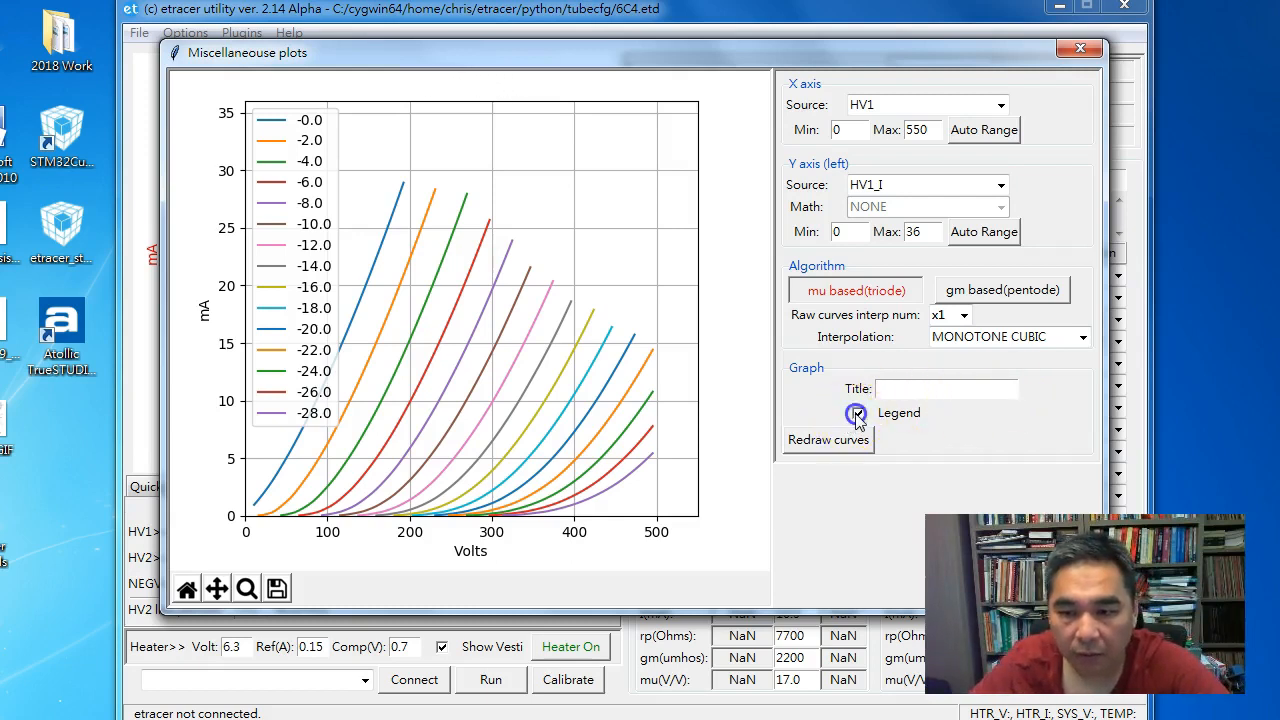
{"action": "left_click", "coordinate": [857, 414]}
{"action": "left_click", "coordinate": [857, 414]}
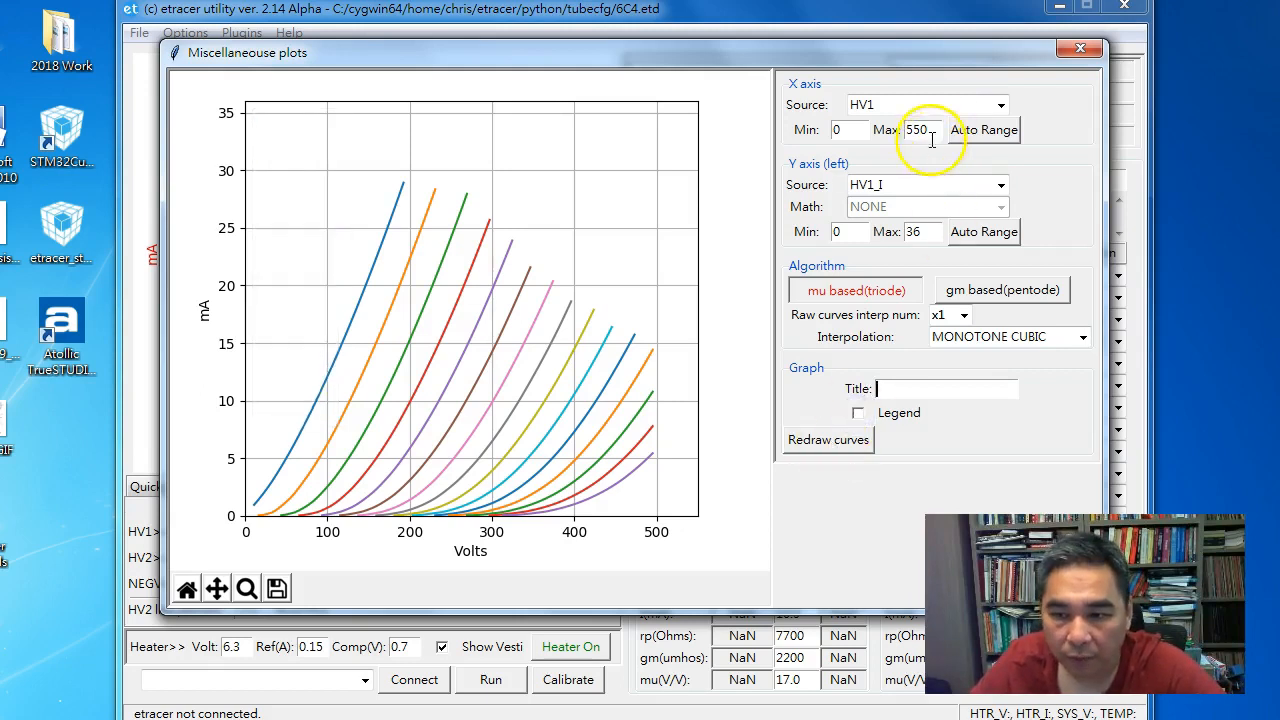
Set the left Y axis maximum to 20 and redraw the curves
{"action": "double_click", "coordinate": [918, 231]}
{"action": "type", "text": "20"}
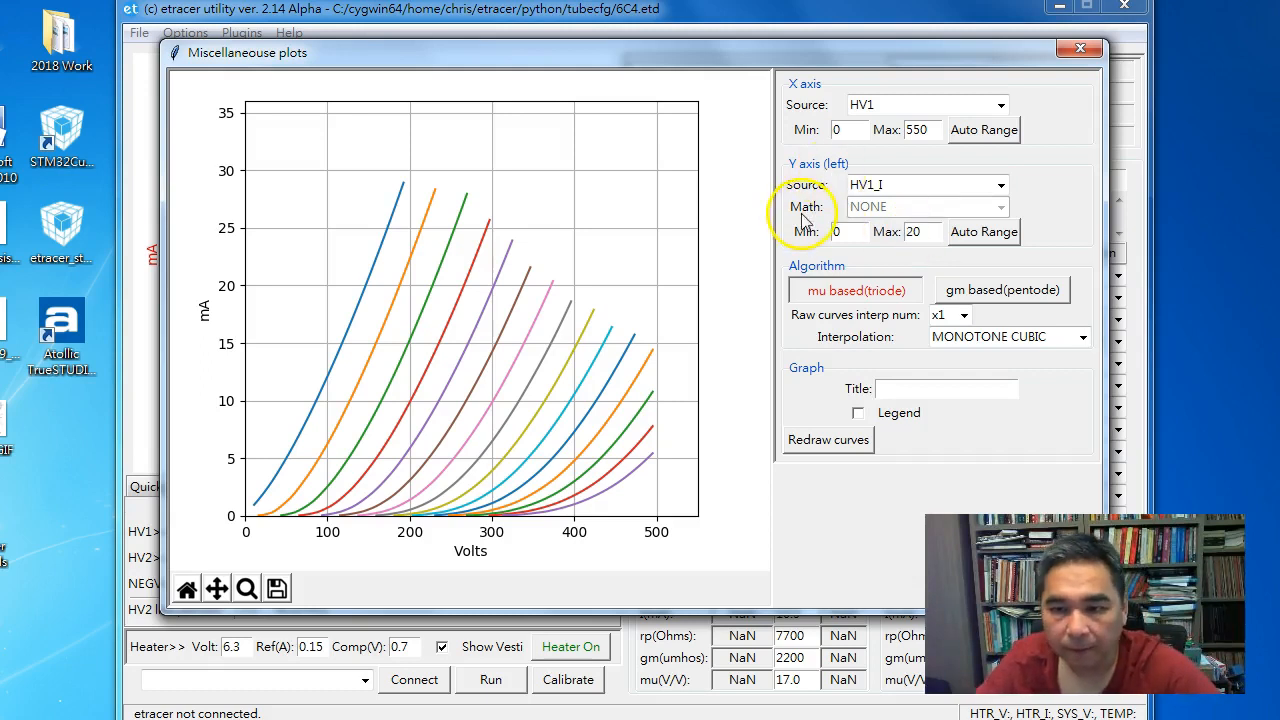
{"action": "left_click", "coordinate": [542, 301]}
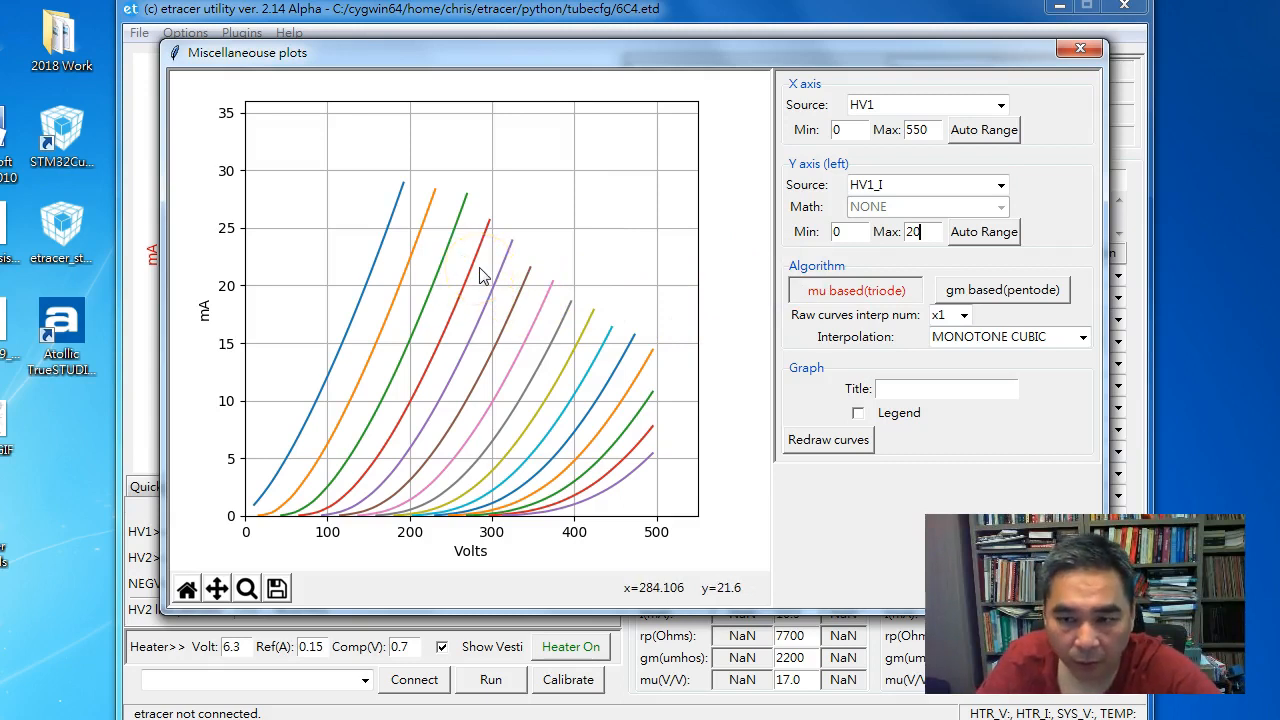
{"action": "left_click", "coordinate": [666, 369]}
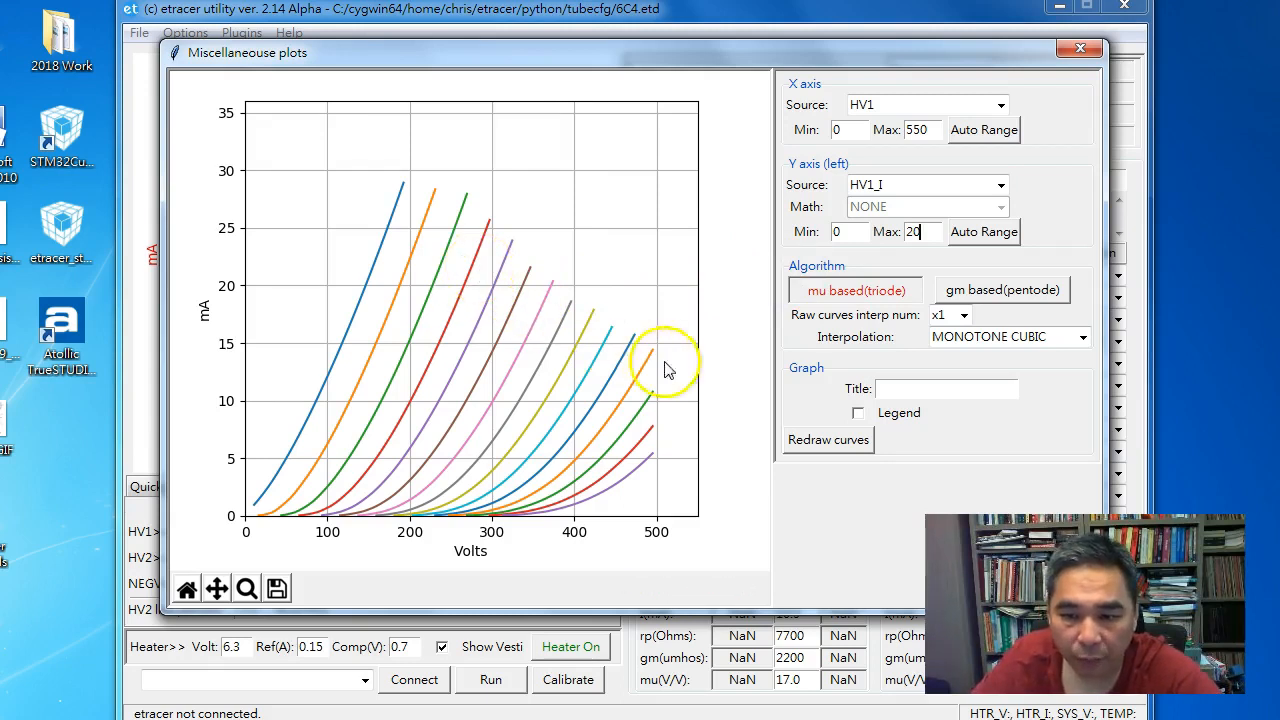
{"action": "left_click", "coordinate": [826, 441]}
{"action": "left_click", "coordinate": [954, 88]}
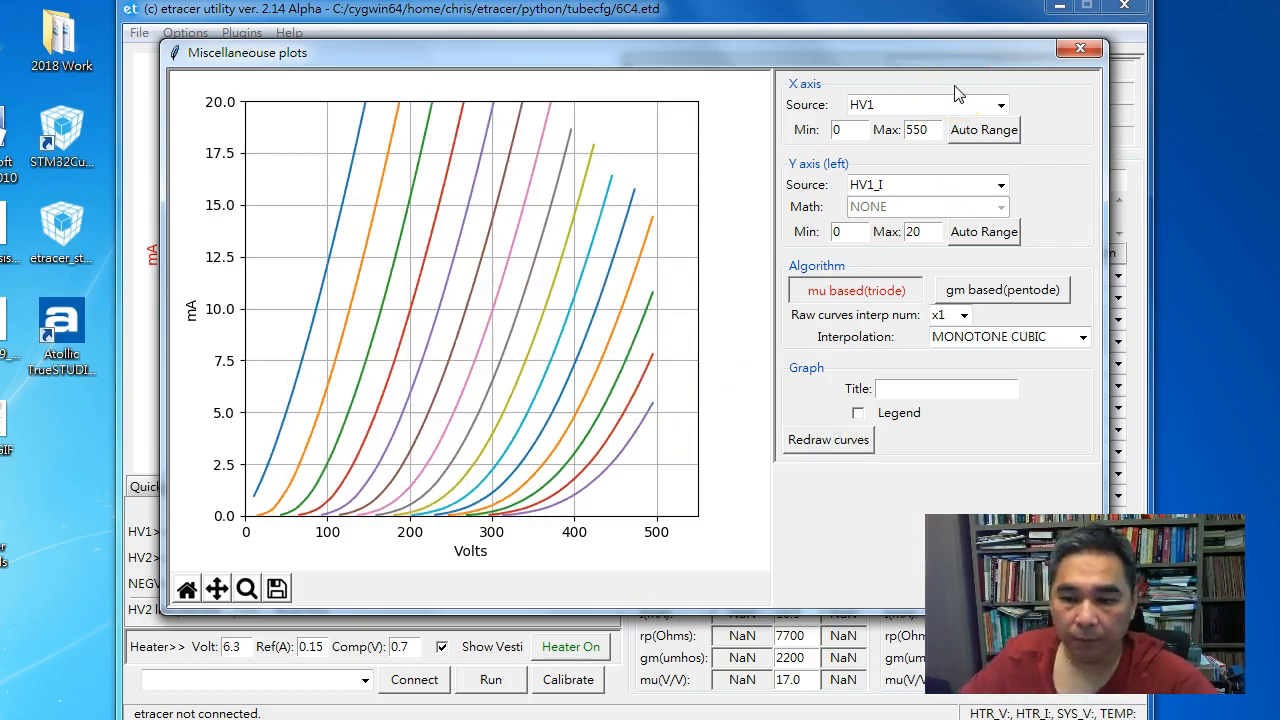
{"action": "left_click", "coordinate": [955, 96]}
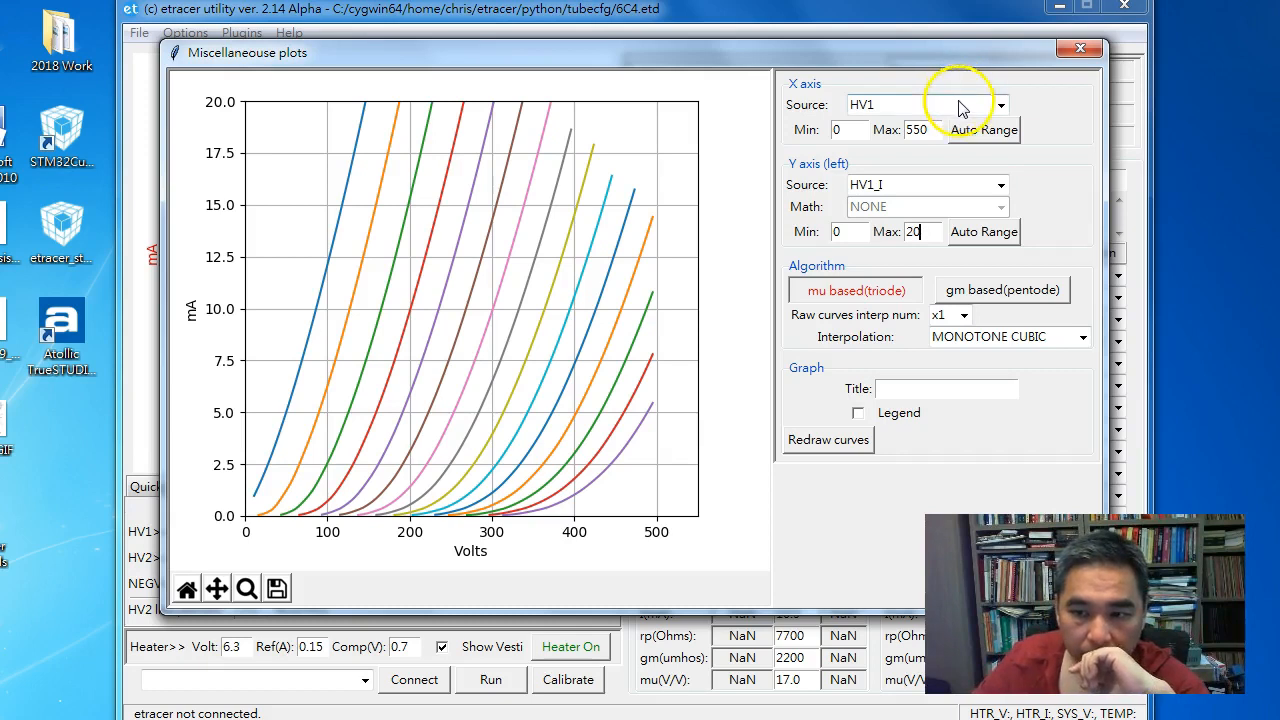
Auto-range both the X axis and the left Y axis of the miscellaneous plot
{"action": "left_click", "coordinate": [955, 120]}
{"action": "left_click", "coordinate": [990, 129]}
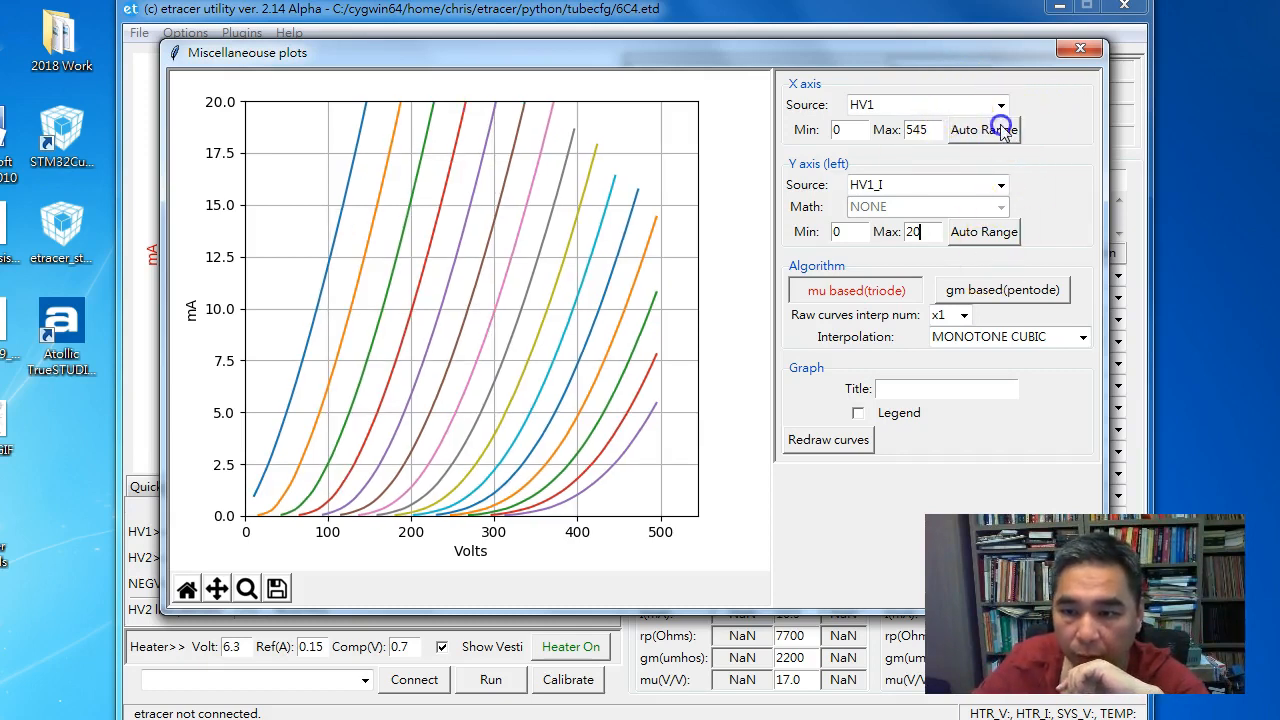
{"action": "left_click", "coordinate": [978, 231]}
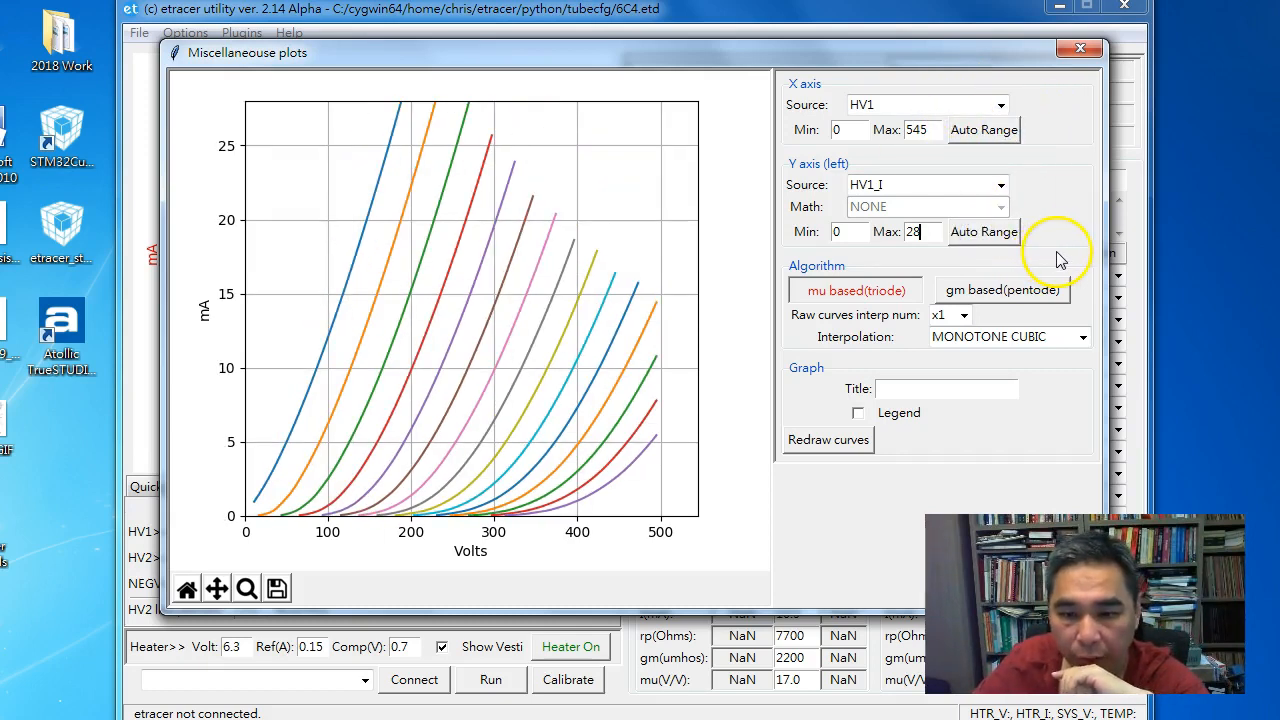
Set the X axis source to SWEEP_V and turn on the legend for the plotted curves
{"action": "left_click", "coordinate": [972, 105]}
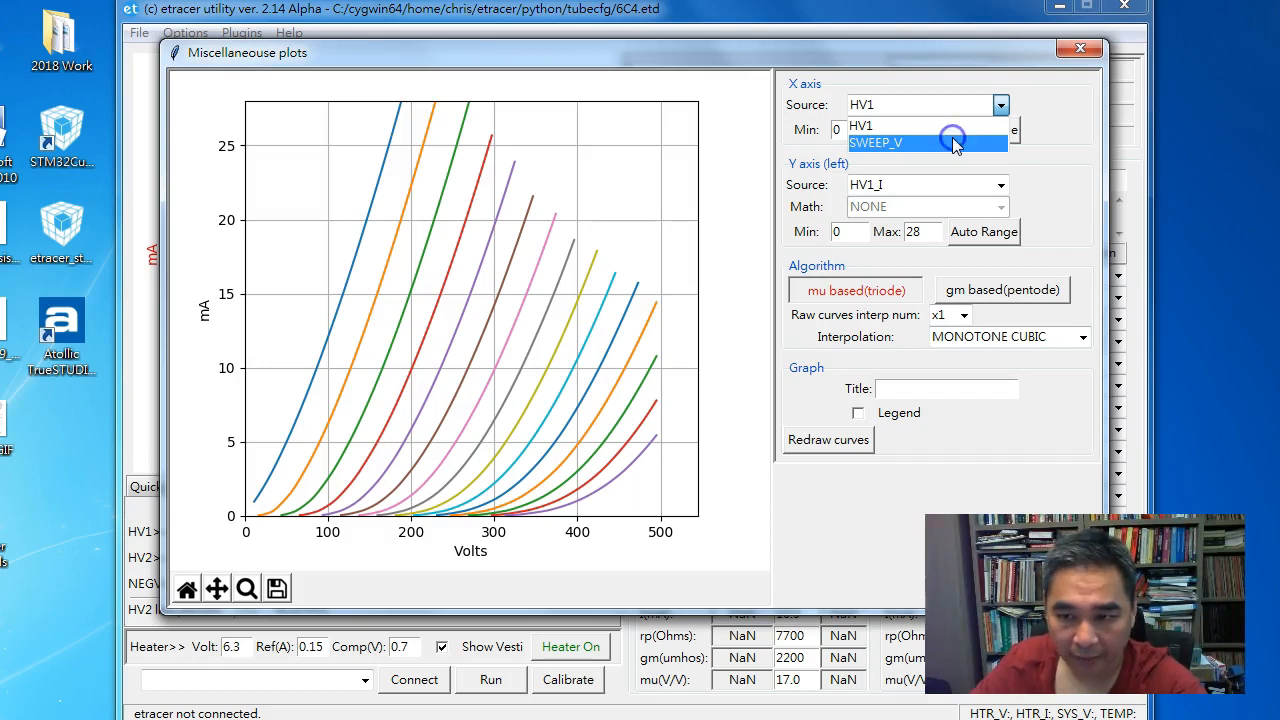
{"action": "left_click", "coordinate": [952, 142]}
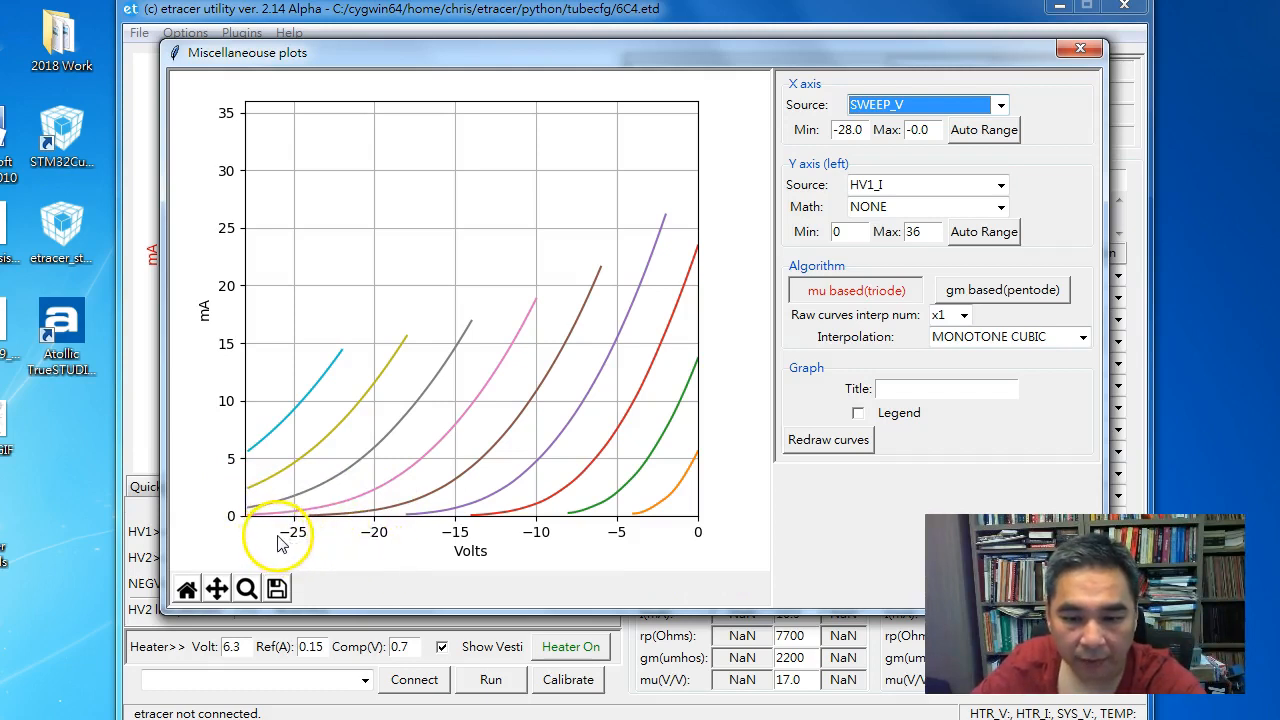
{"action": "left_click", "coordinate": [857, 413]}
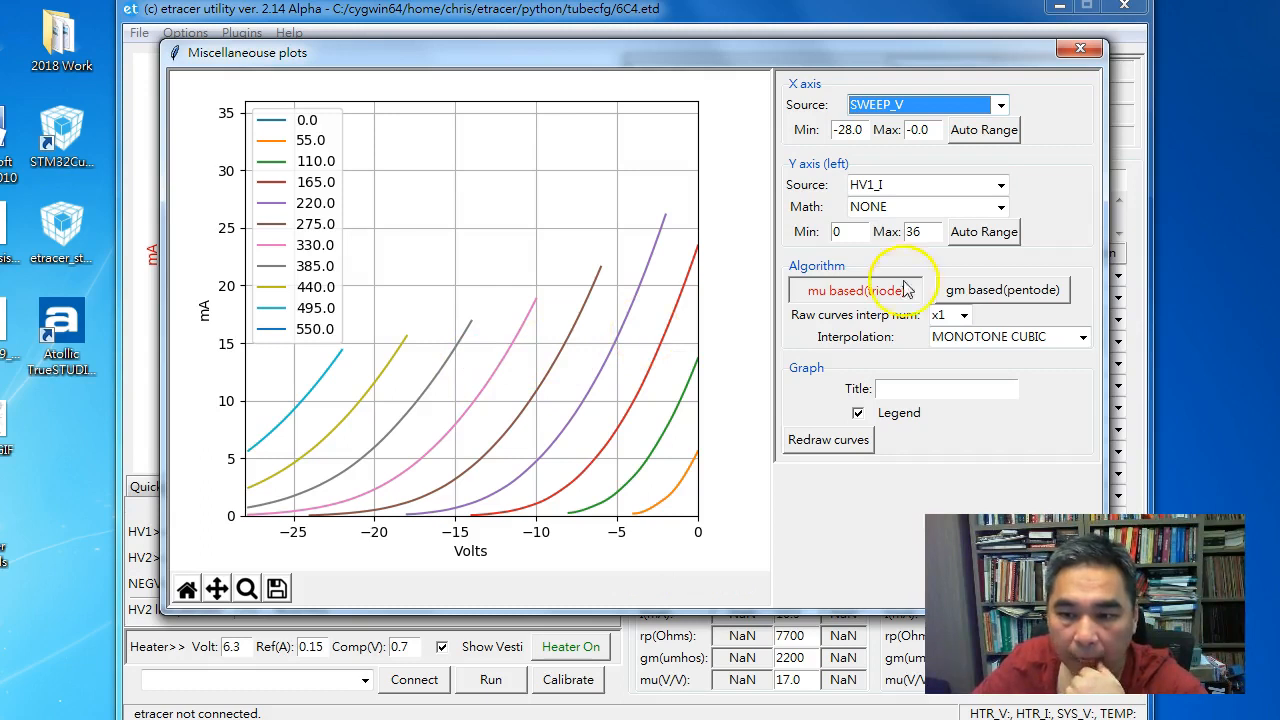
Try a raw curves interpolation number of x4 on the sweep voltage plot and return to x1
{"action": "left_click", "coordinate": [964, 316]}
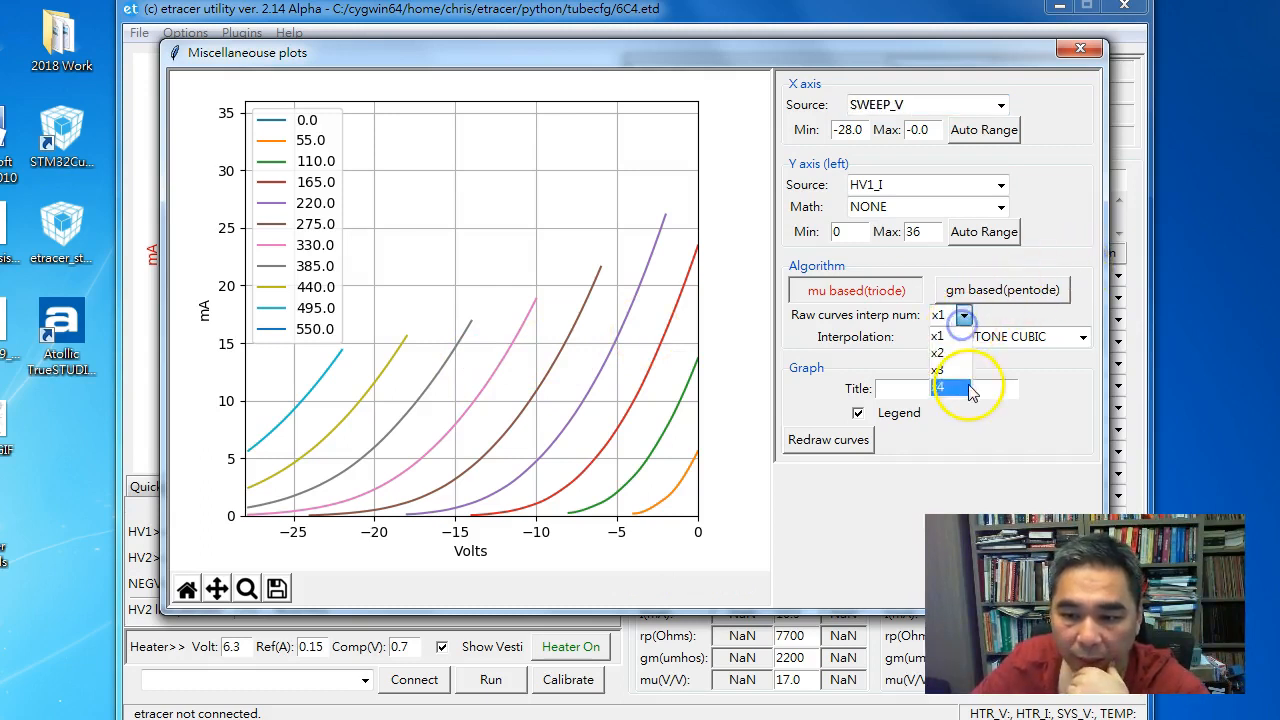
{"action": "left_click", "coordinate": [950, 388]}
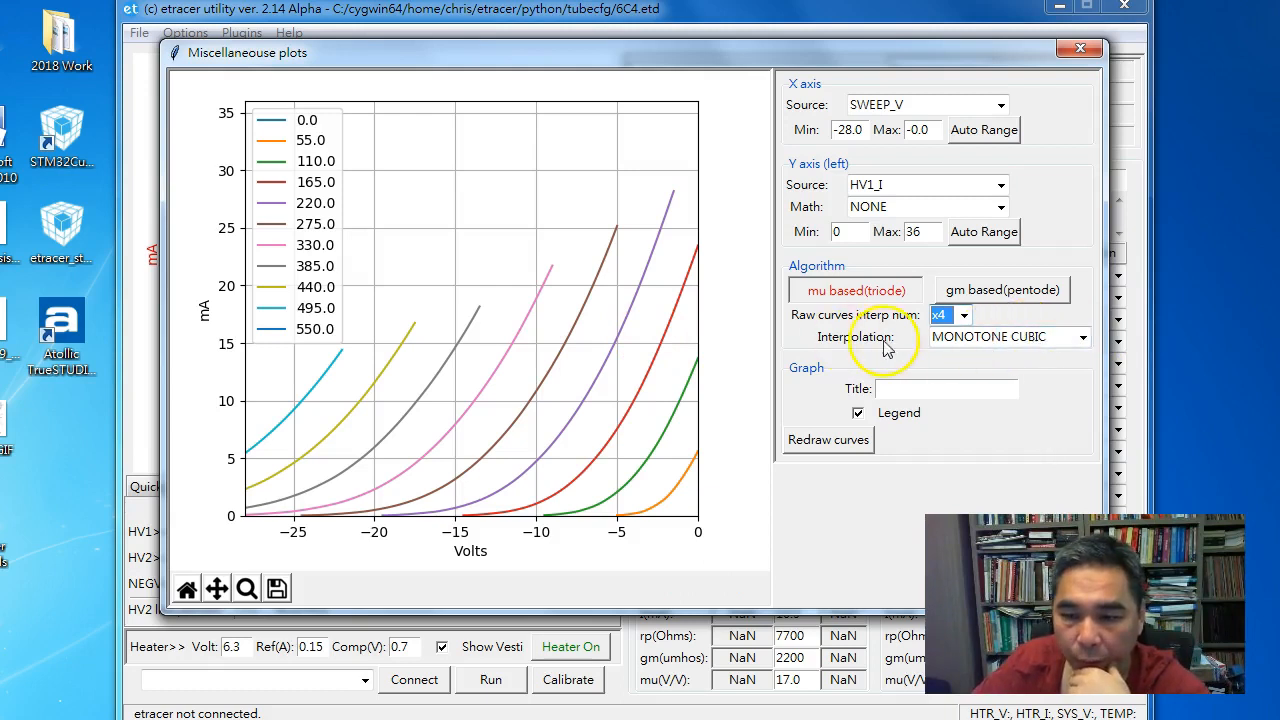
{"action": "left_click", "coordinate": [958, 316]}
{"action": "left_click", "coordinate": [946, 339]}
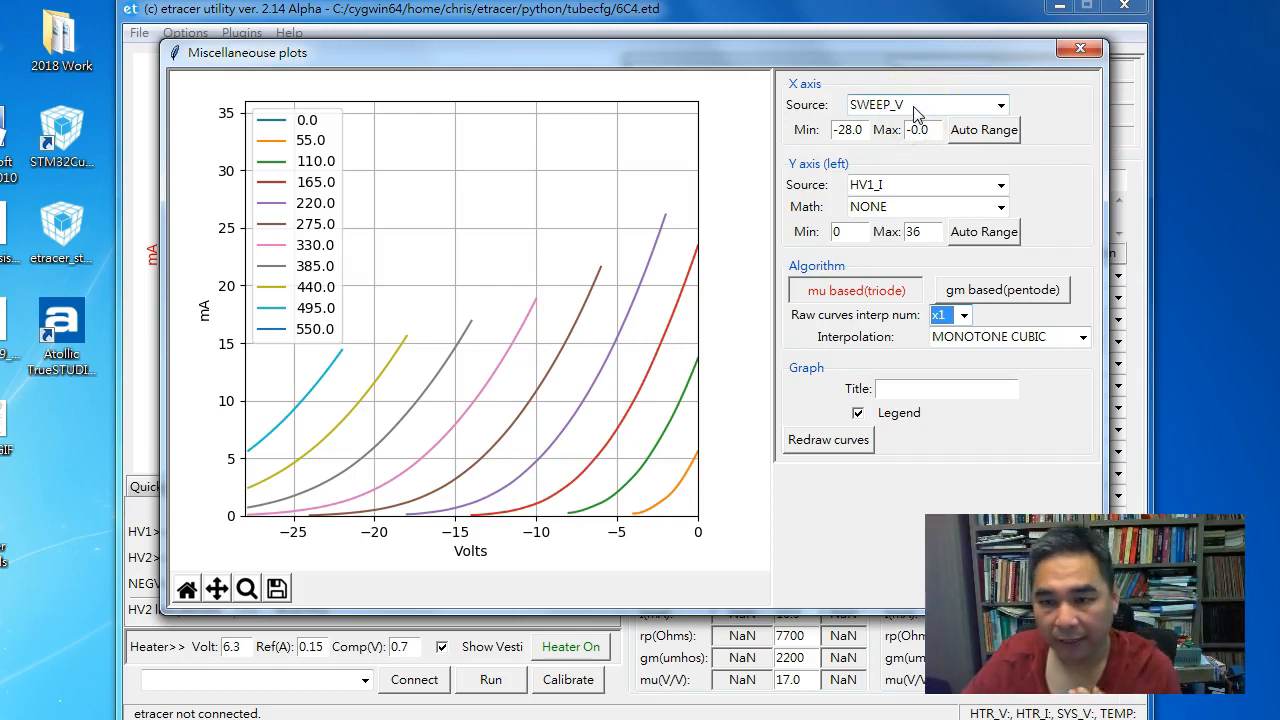
Try LINEAR, CUBIC and QUADRATIC interpolation on the sweep voltage plot and return to MONOTONE CUBIC
{"action": "left_click", "coordinate": [1028, 341]}
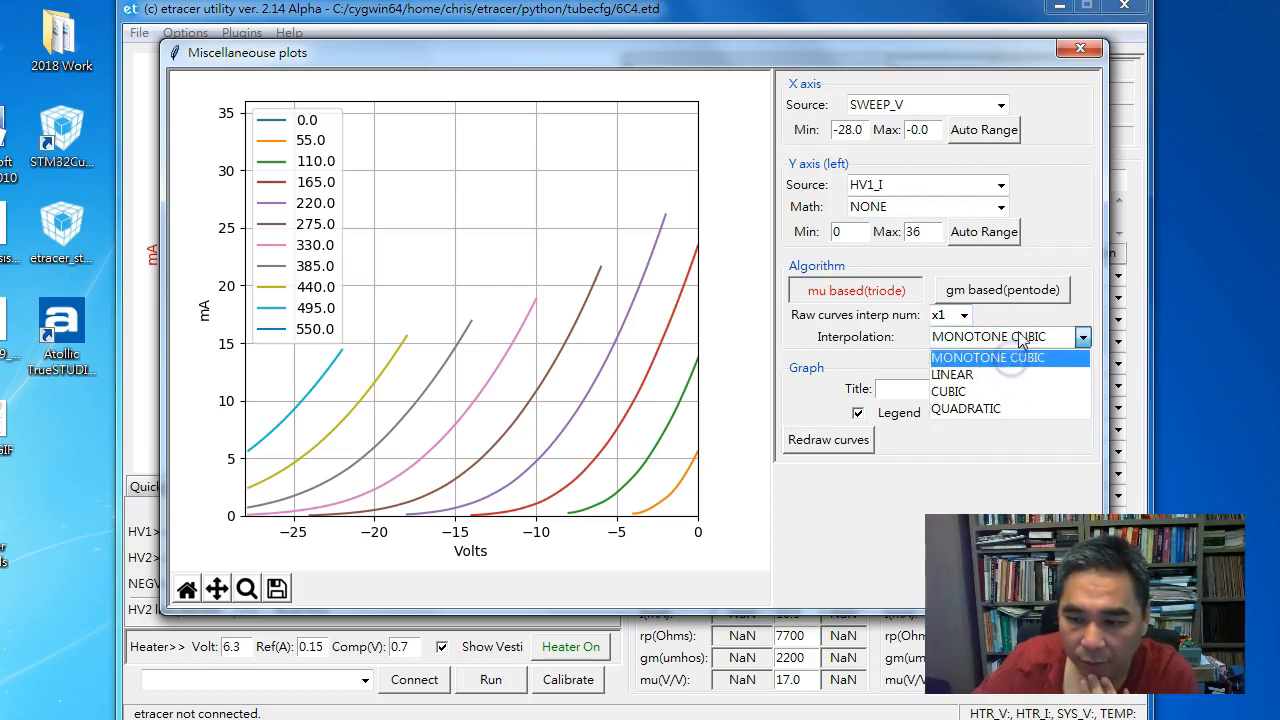
{"action": "left_click", "coordinate": [1022, 341]}
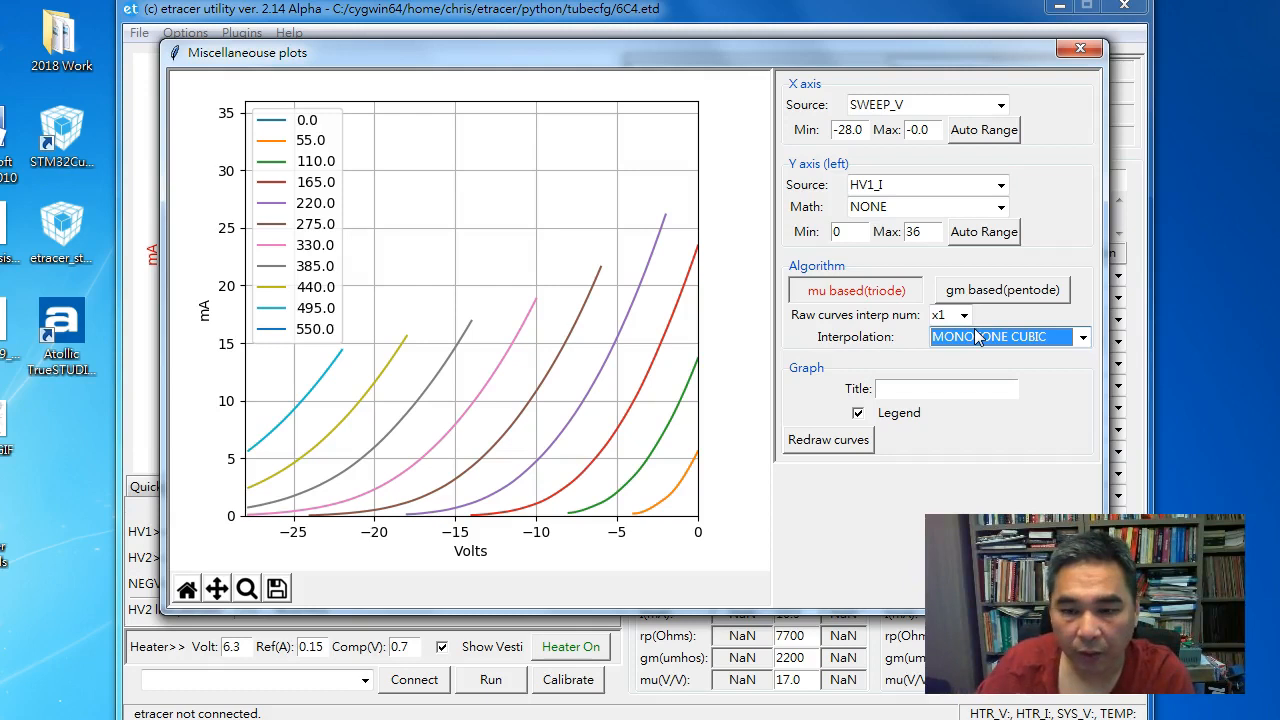
{"action": "left_click", "coordinate": [977, 337]}
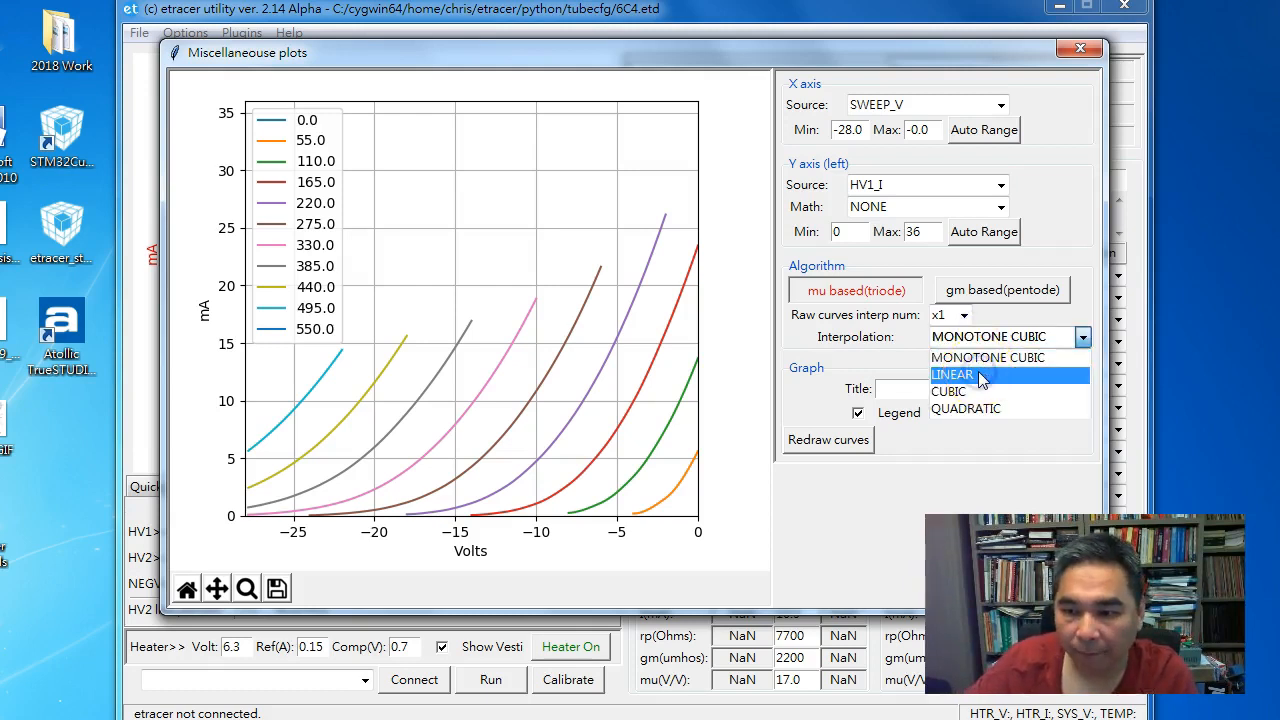
{"action": "left_click", "coordinate": [980, 376]}
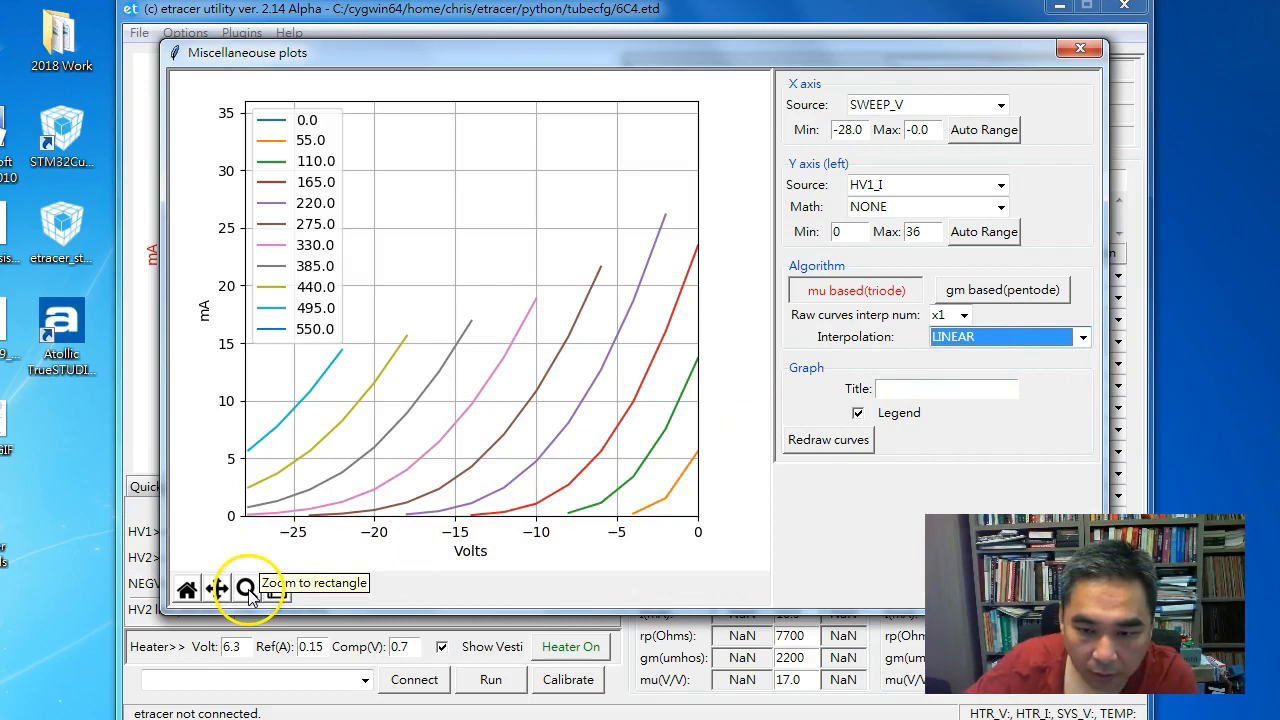
{"action": "left_click", "coordinate": [997, 337]}
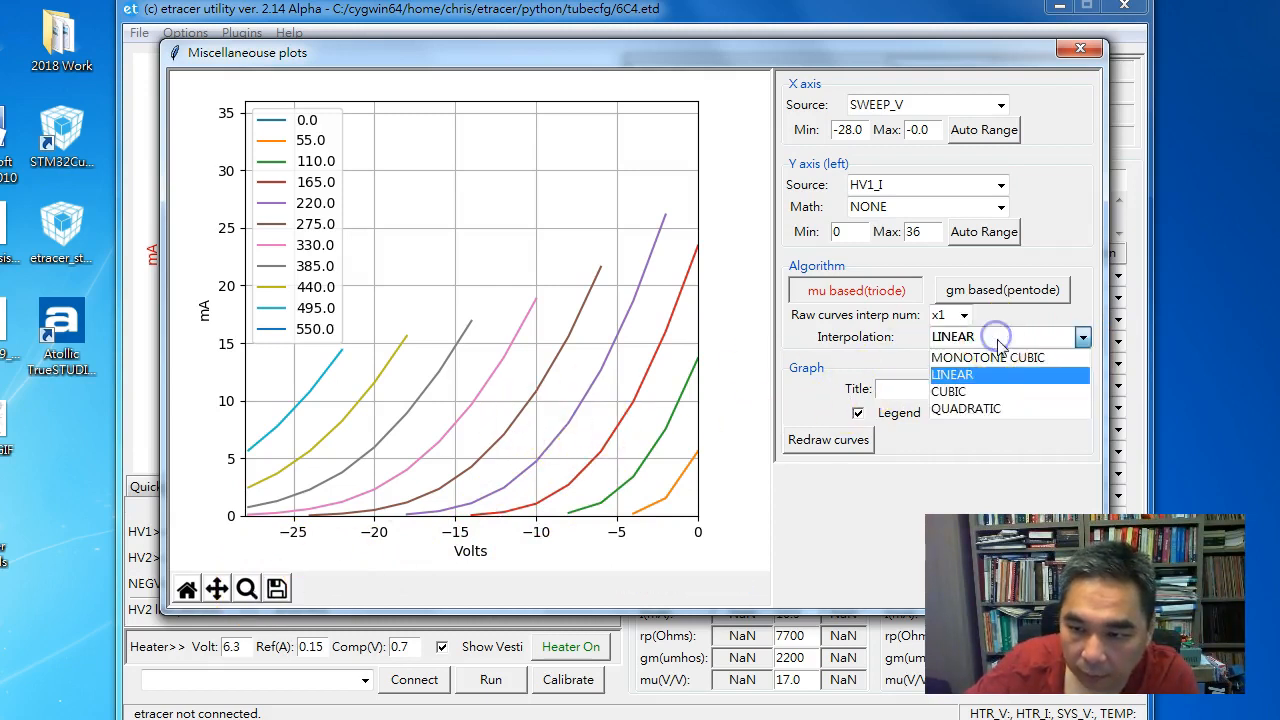
{"action": "left_click", "coordinate": [1004, 391]}
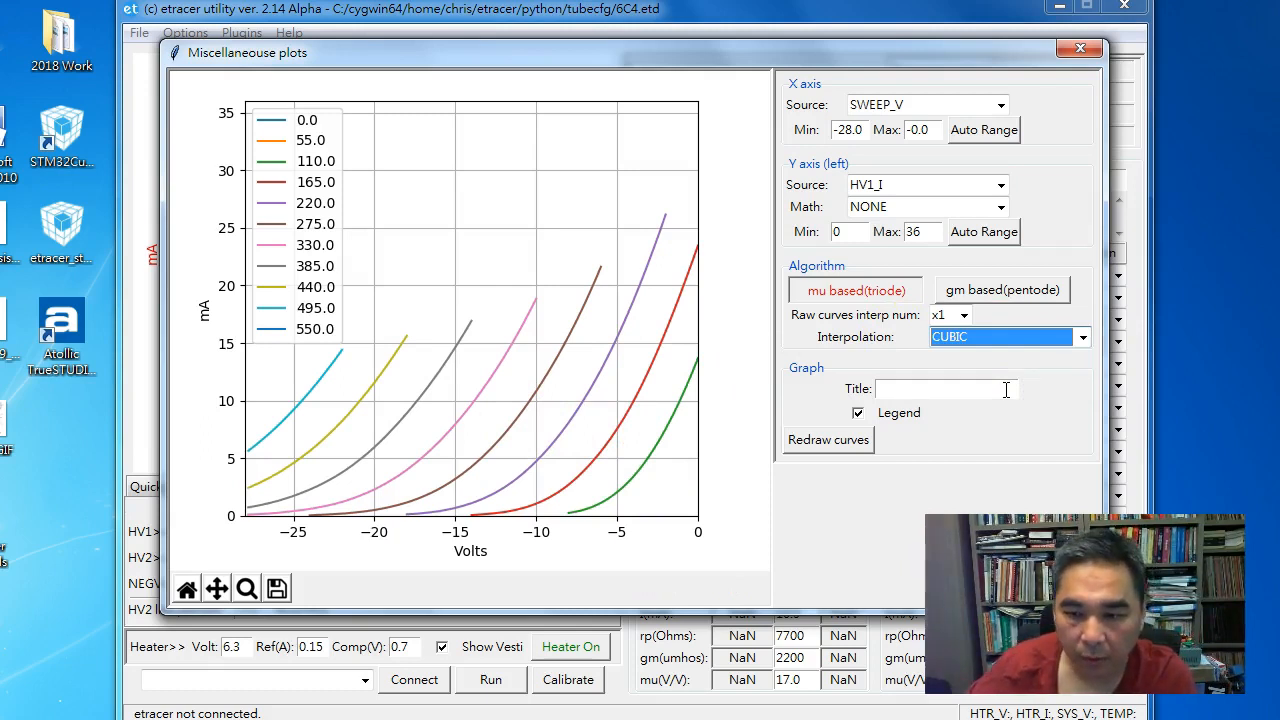
{"action": "left_click", "coordinate": [1044, 340]}
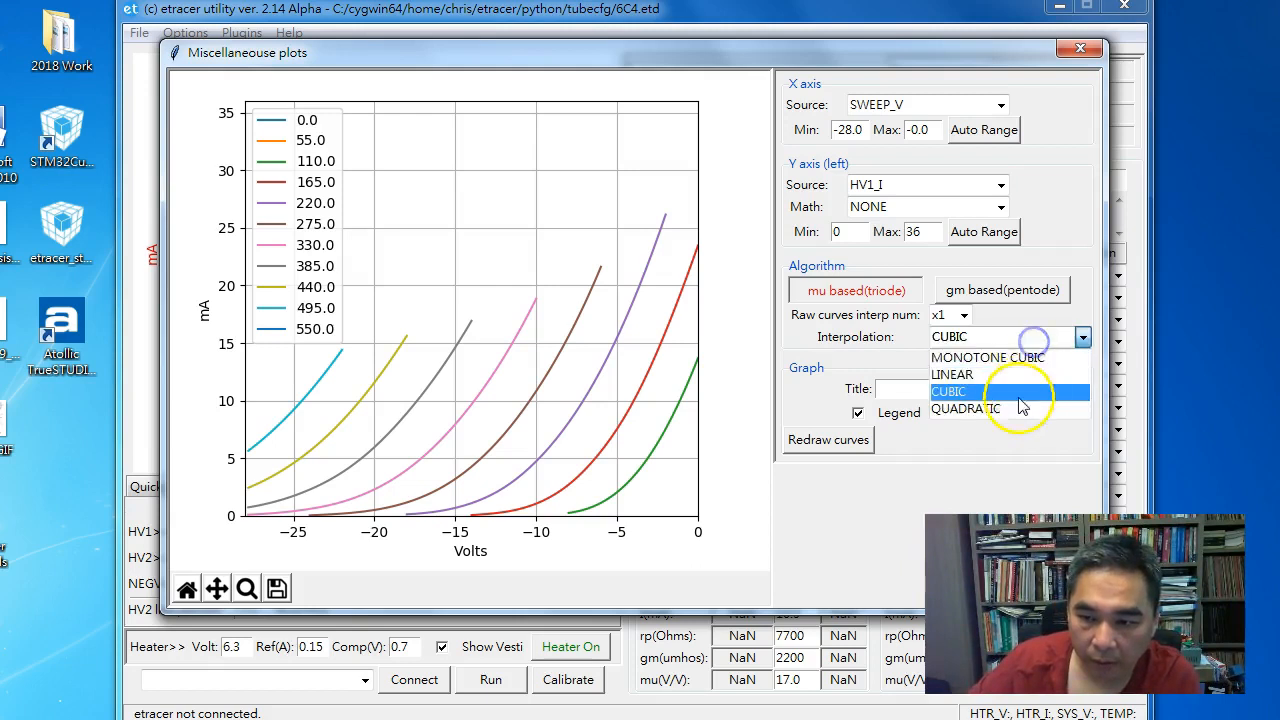
{"action": "left_click", "coordinate": [1015, 409]}
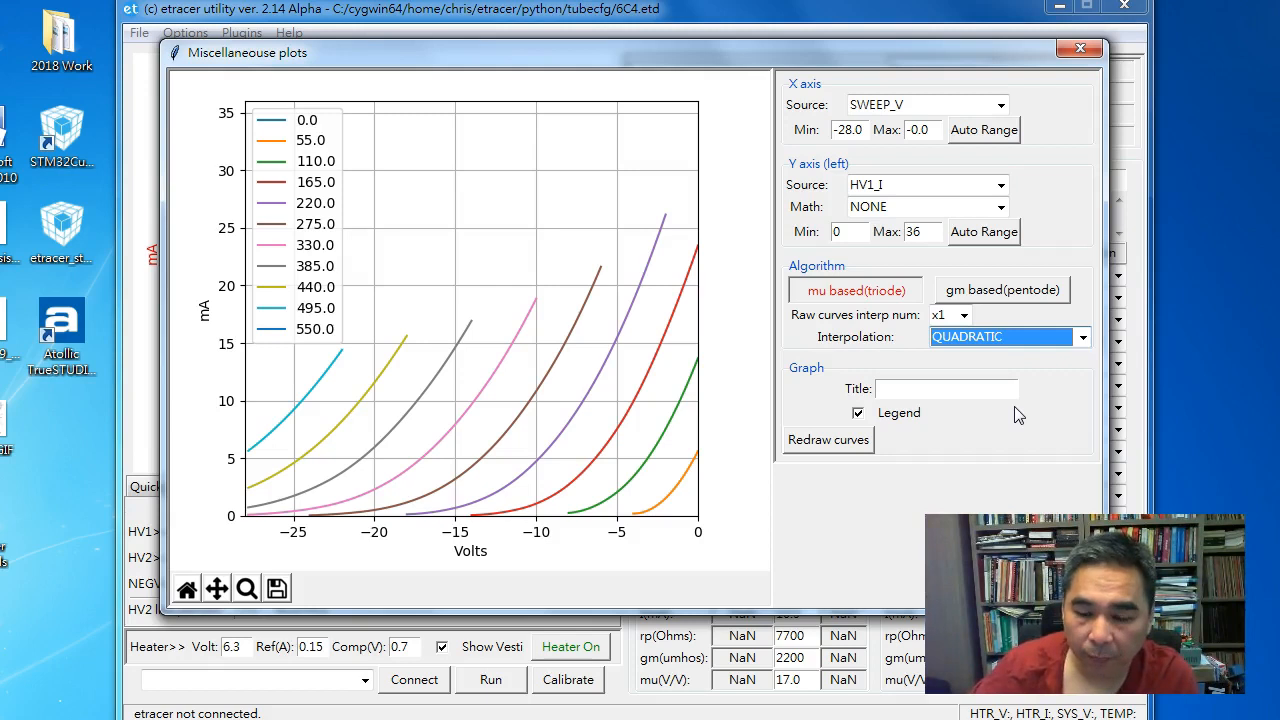
{"action": "left_click", "coordinate": [1064, 337]}
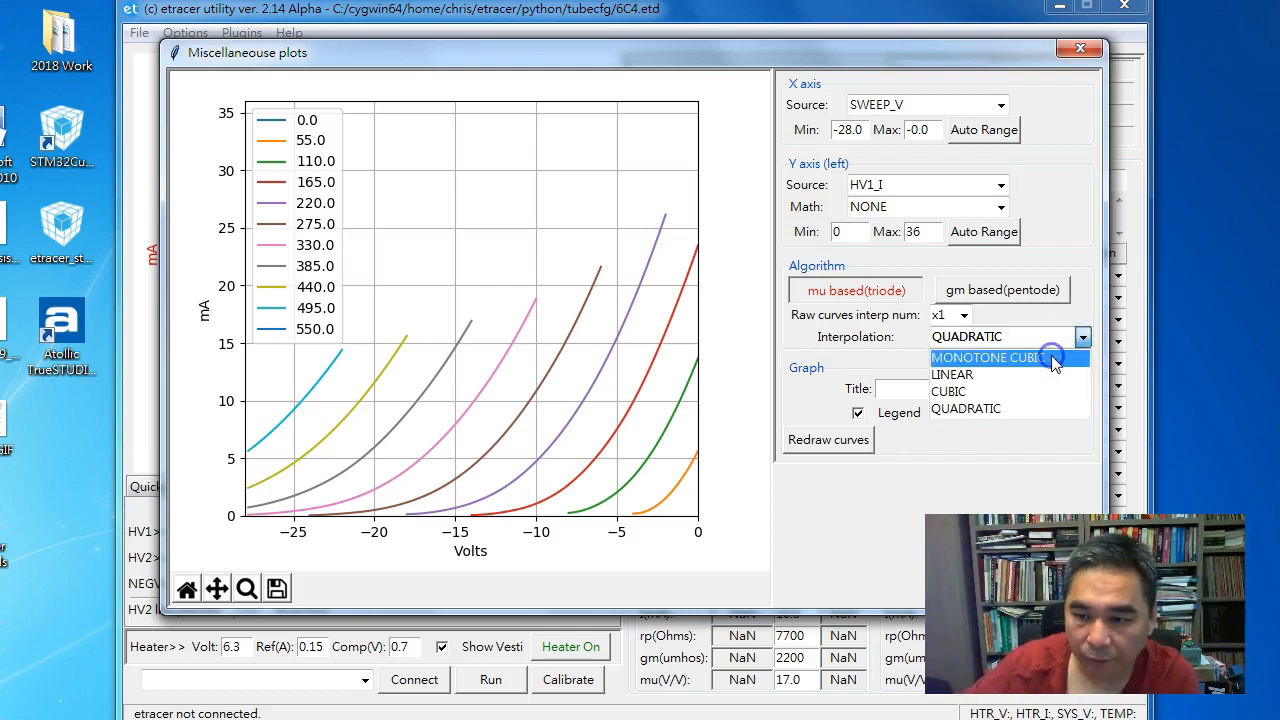
{"action": "left_click", "coordinate": [1052, 360]}
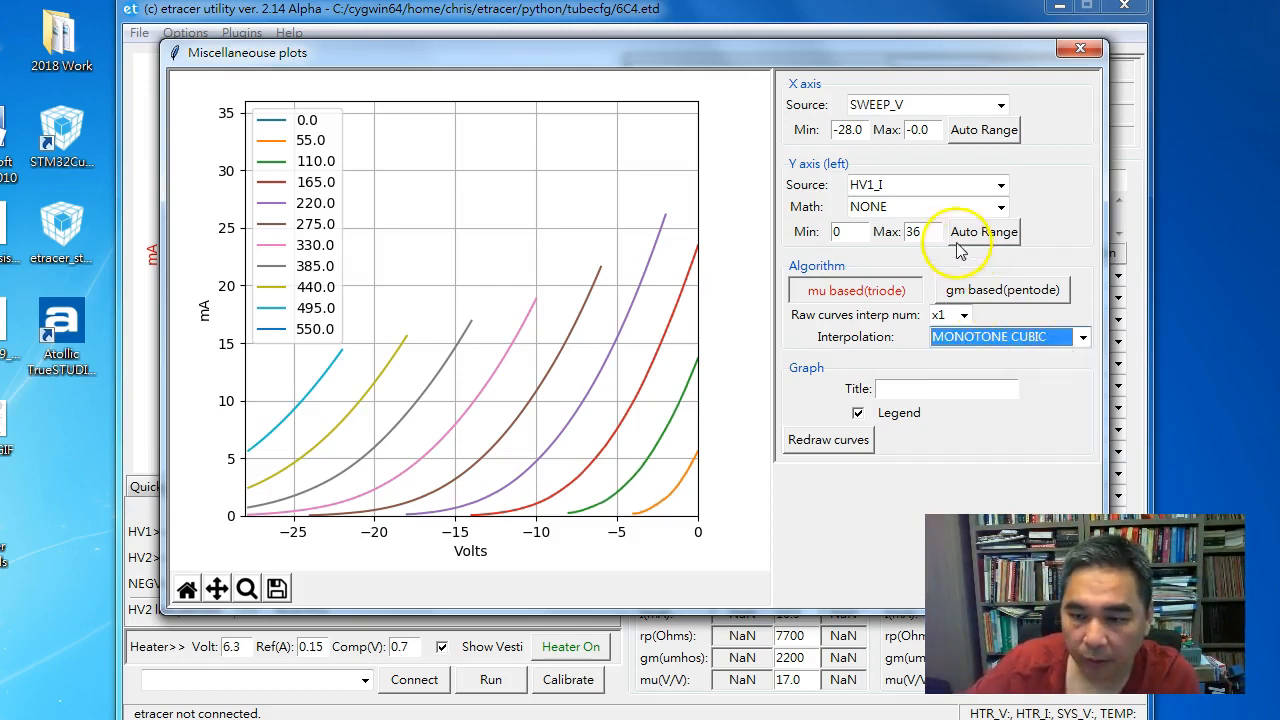
Set the left Y axis math to di/d(sweep_v) (gm) to plot transconductance against sweep voltage
{"action": "left_click", "coordinate": [910, 210]}
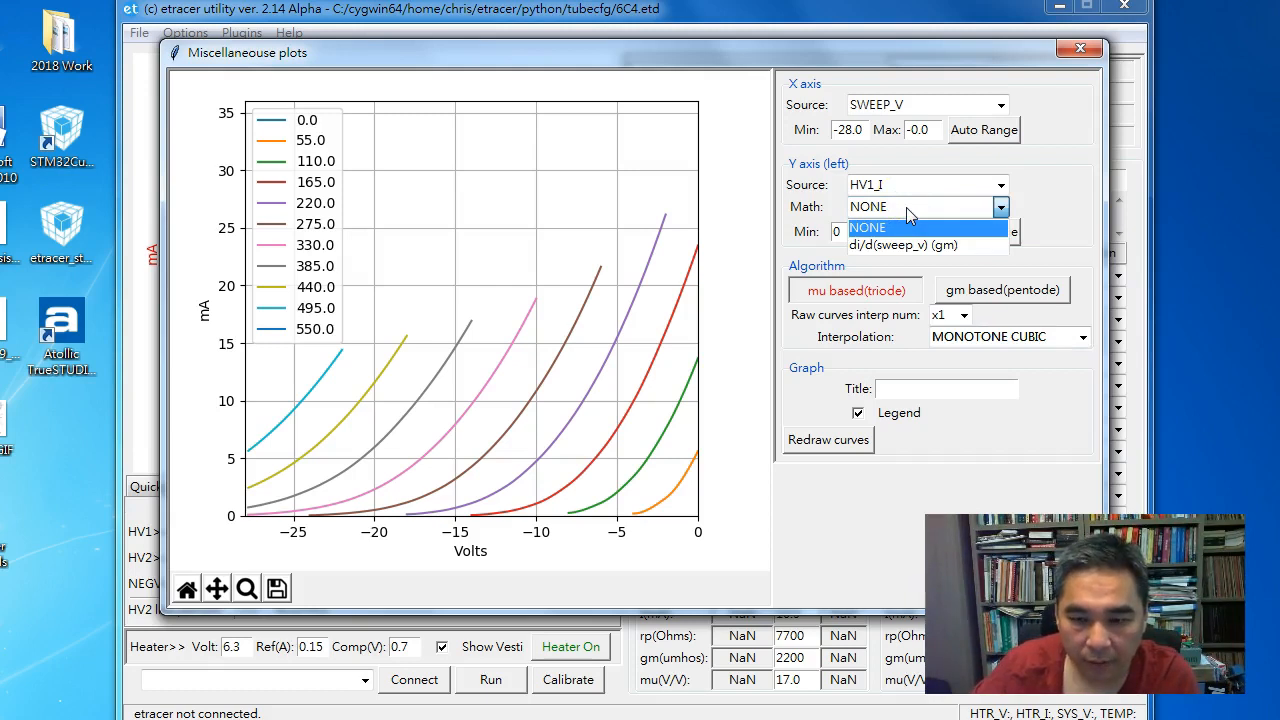
{"action": "left_click", "coordinate": [590, 398]}
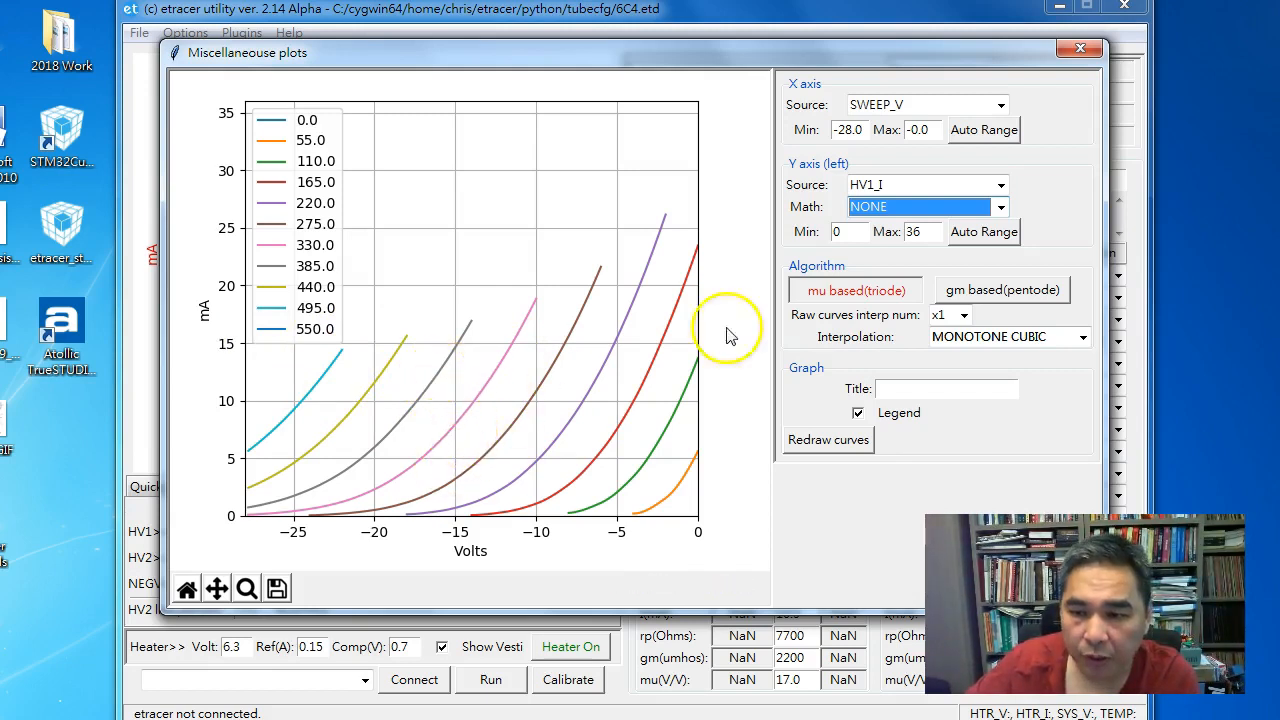
{"action": "left_click", "coordinate": [940, 208]}
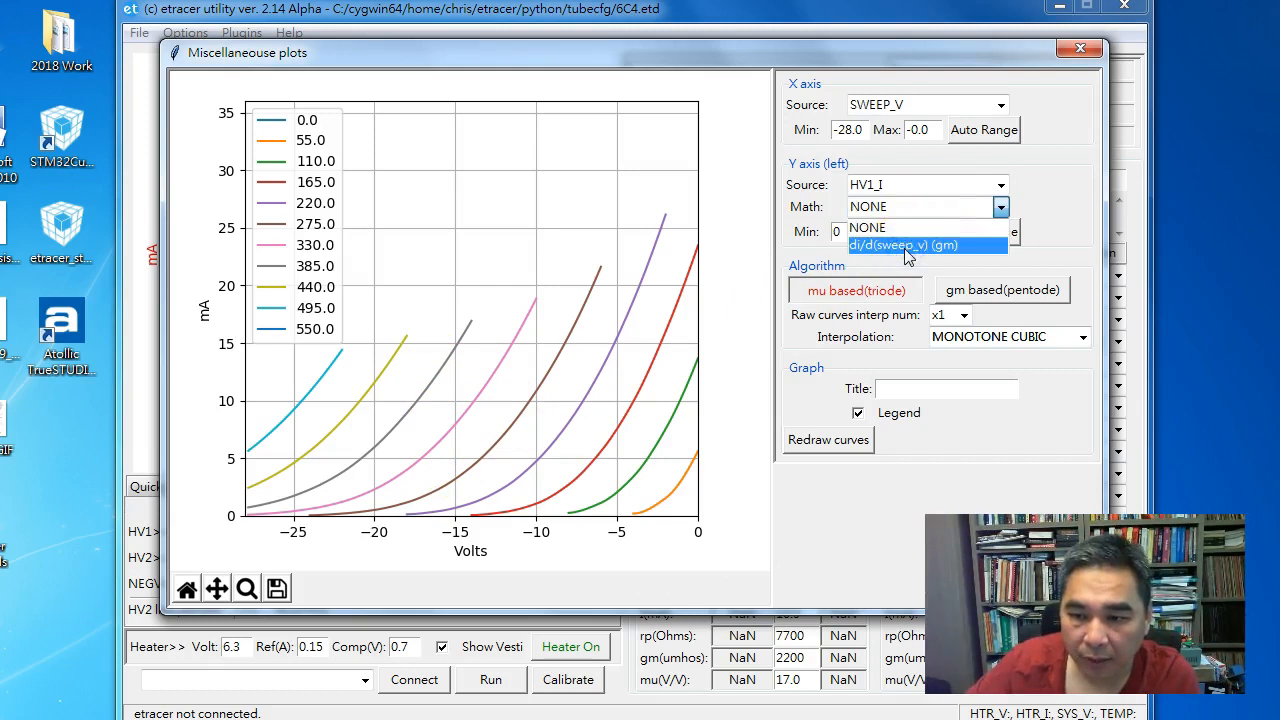
{"action": "left_click", "coordinate": [897, 245]}
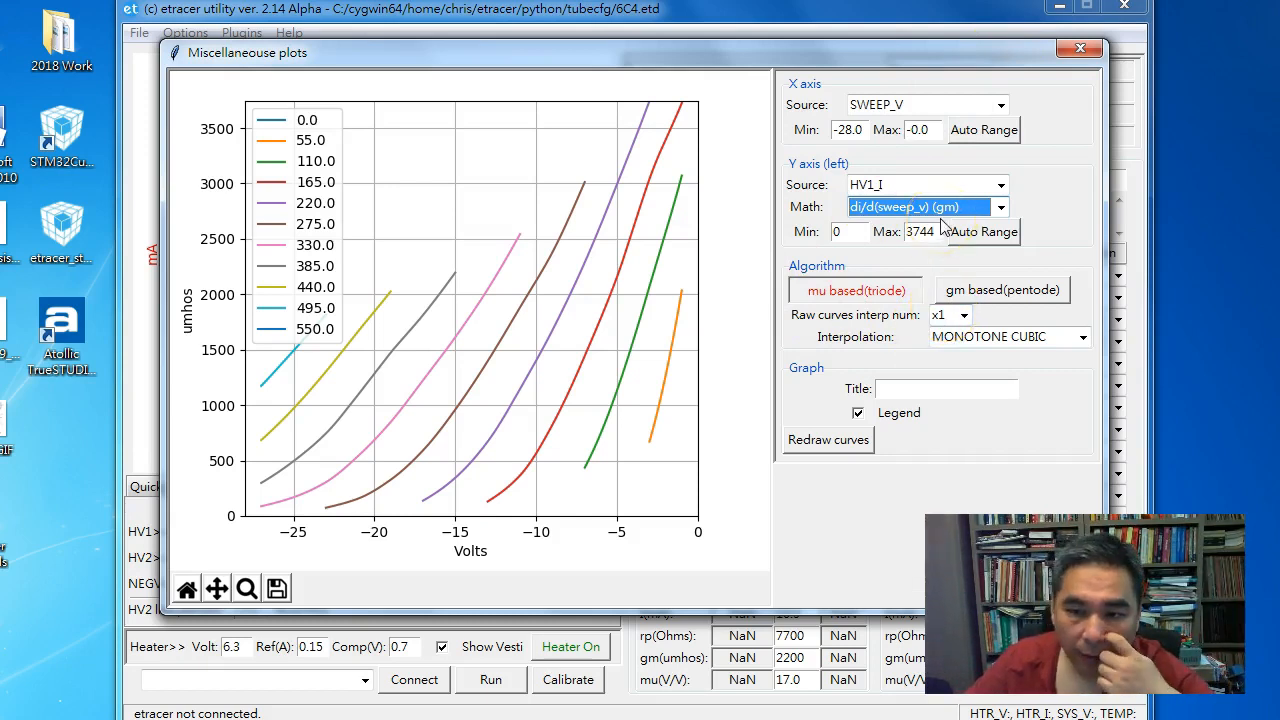
Switch the gm curves' interpolation to LINEAR and then to CUBIC
{"action": "left_click", "coordinate": [990, 337]}
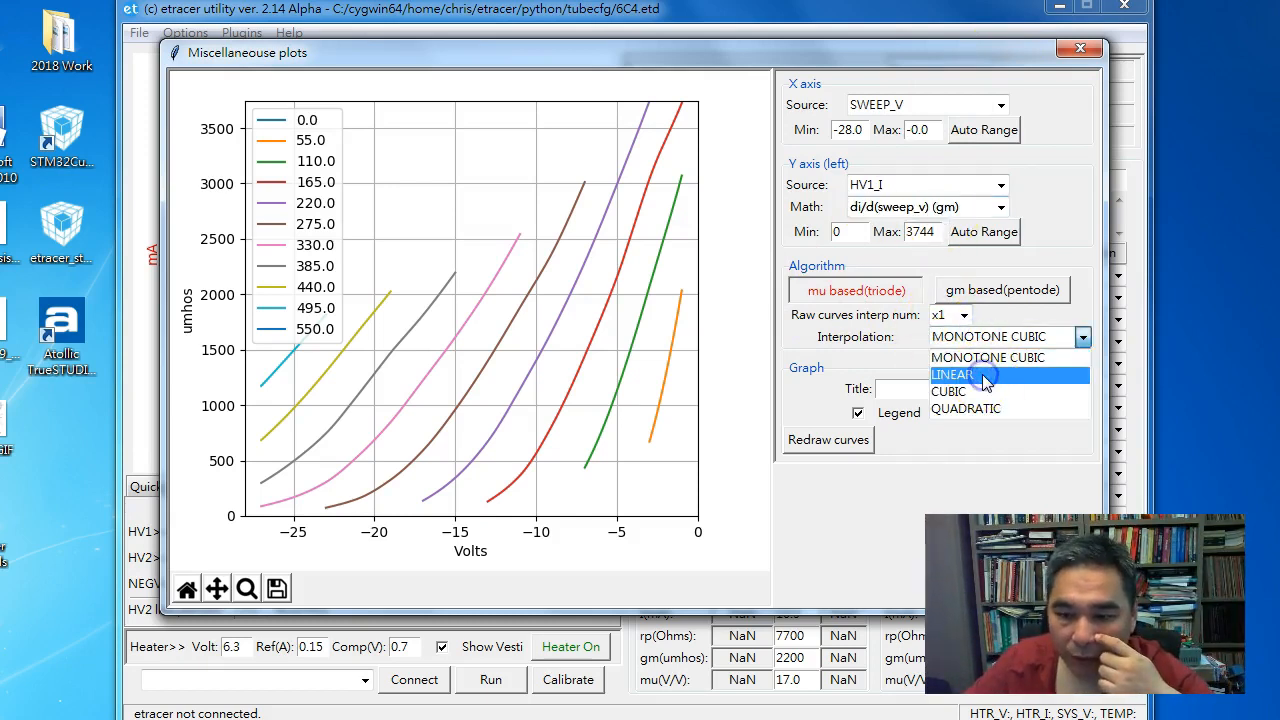
{"action": "left_click", "coordinate": [986, 375]}
{"action": "left_click", "coordinate": [990, 335]}
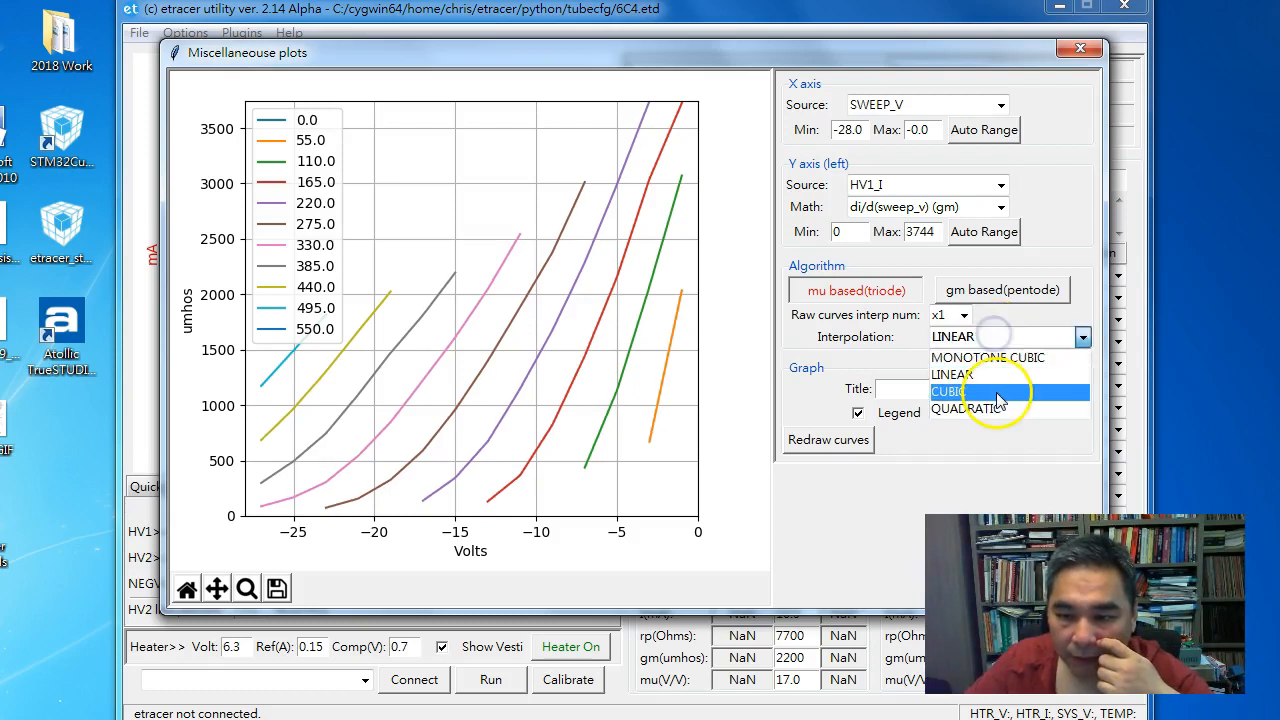
{"action": "left_click", "coordinate": [997, 393]}
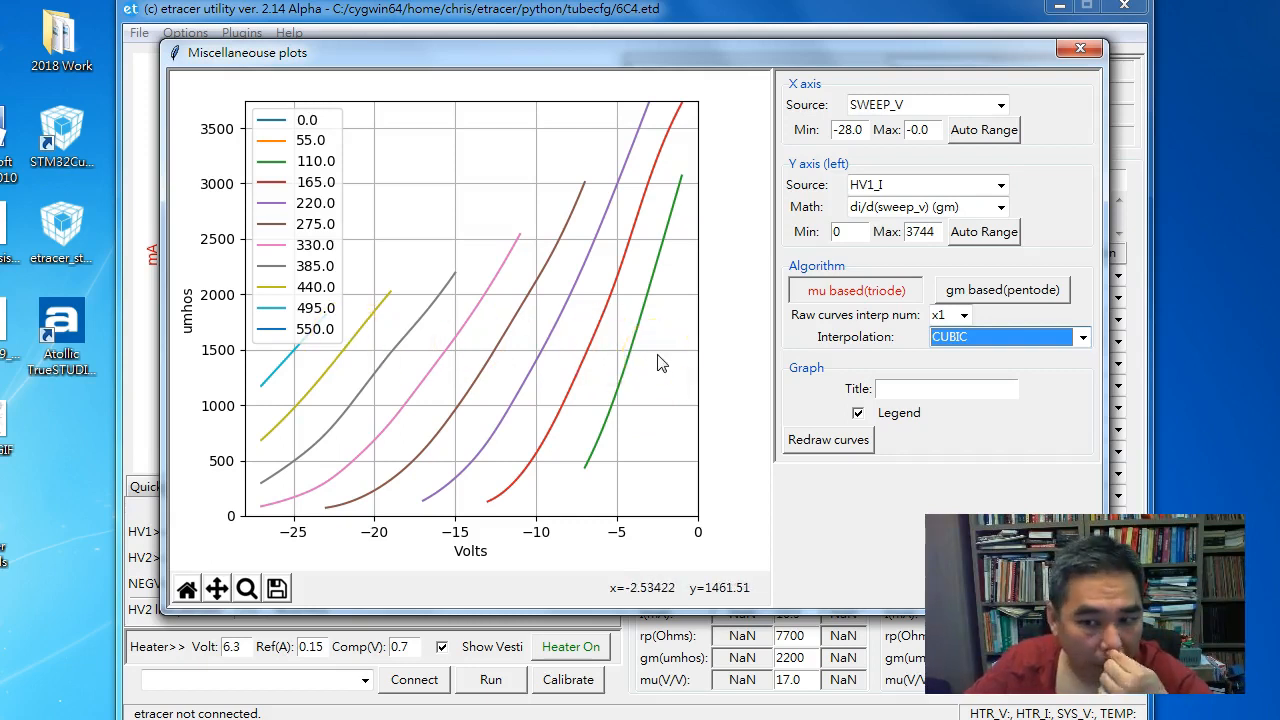
Close the miscellaneous plots and load the measurement file 300B.csv from the python folder
{"action": "left_click", "coordinate": [1080, 48]}
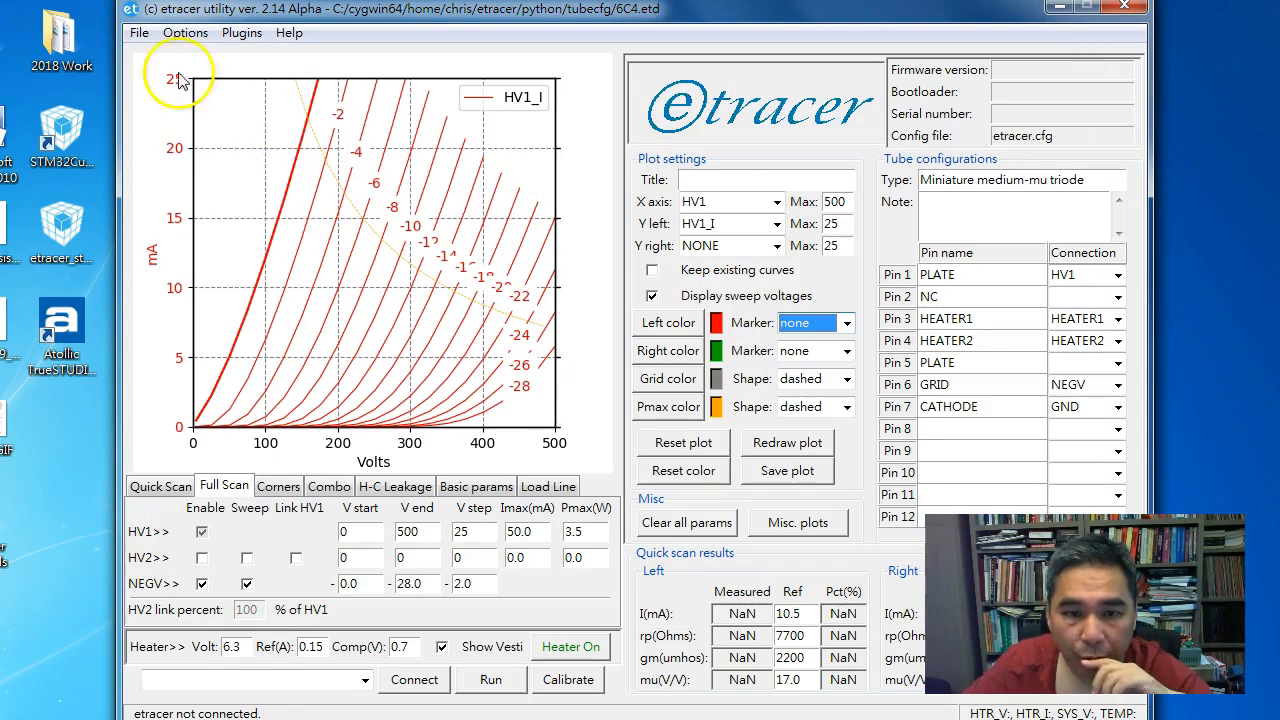
{"action": "left_click", "coordinate": [139, 33]}
{"action": "left_click", "coordinate": [178, 96]}
{"action": "left_click", "coordinate": [530, 348]}
{"action": "scroll", "coordinate": [525, 360], "scroll_direction": "down", "scroll_amount": 5}
{"action": "scroll", "coordinate": [517, 376], "scroll_direction": "down", "scroll_amount": 1}
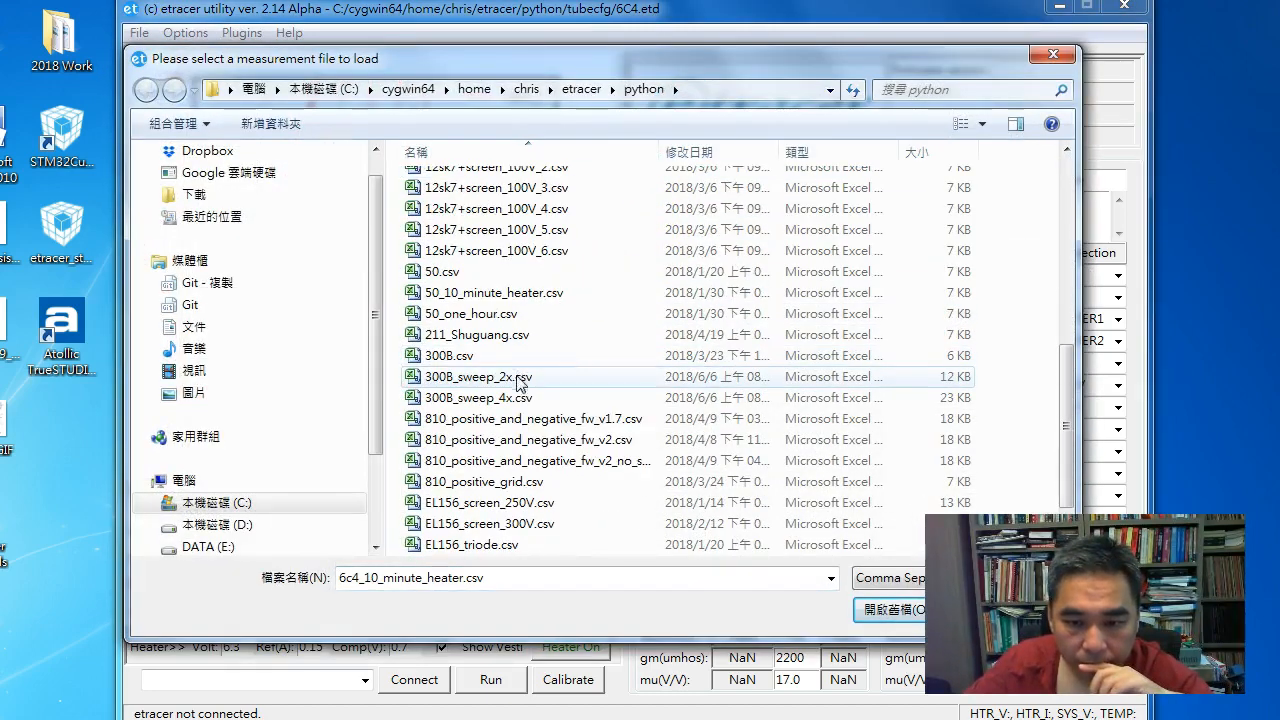
{"action": "left_click", "coordinate": [521, 335]}
{"action": "left_click", "coordinate": [505, 358]}
{"action": "double_click", "coordinate": [505, 358]}
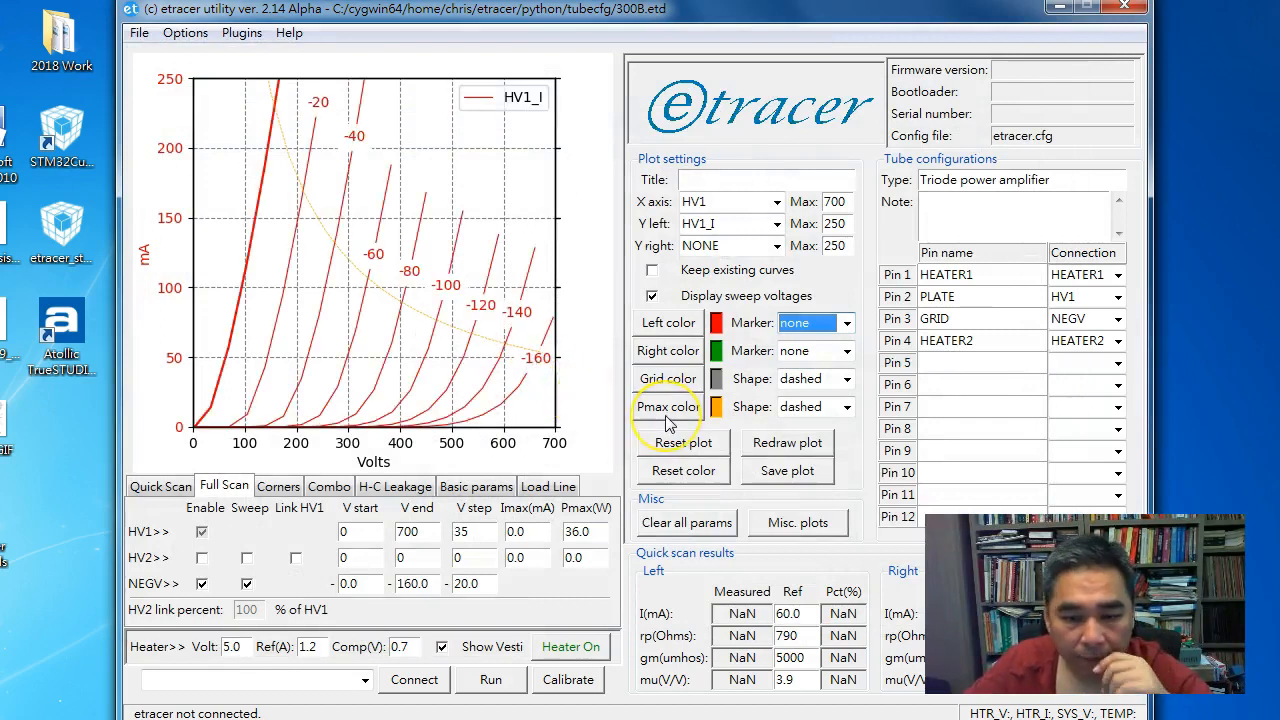
In a miscellaneous plot of the 300B data, set the X axis source to SWEEP_V and the left Y math to di/d(sweep_v) (gm)
{"action": "left_click", "coordinate": [780, 525]}
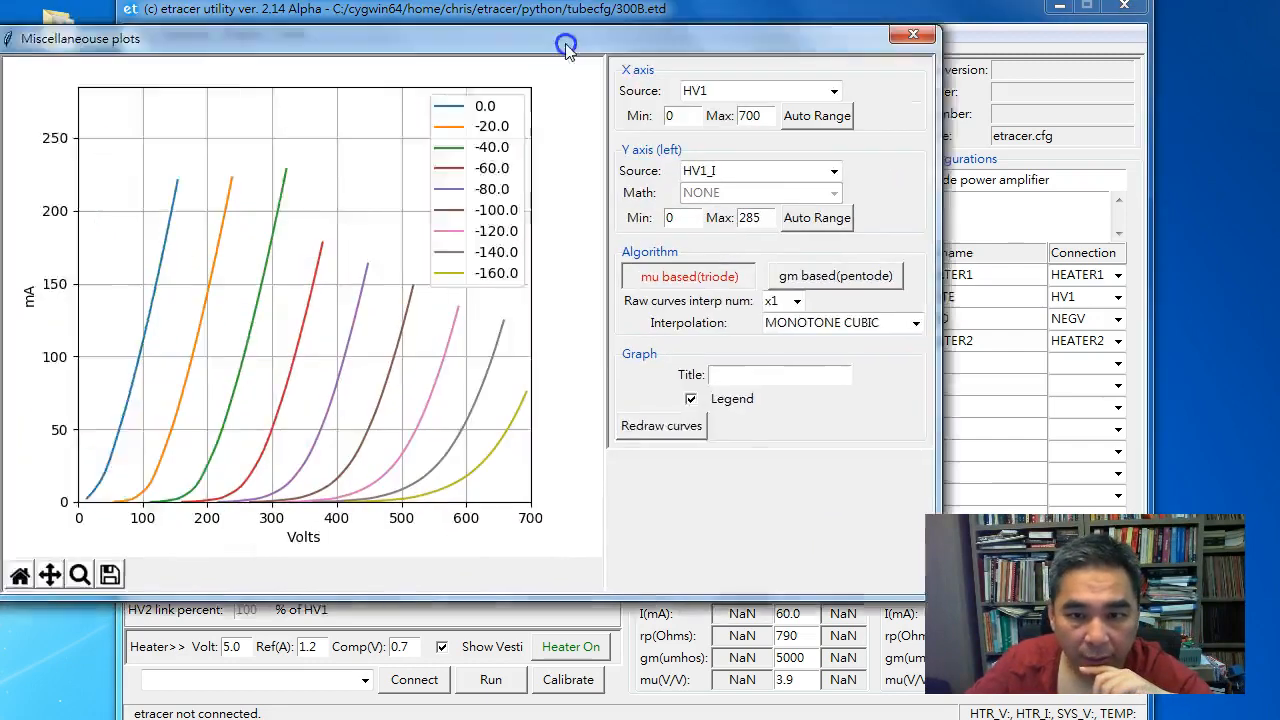
{"action": "left_click_drag", "start_coordinate": [566, 48], "coordinate": [675, 57]}
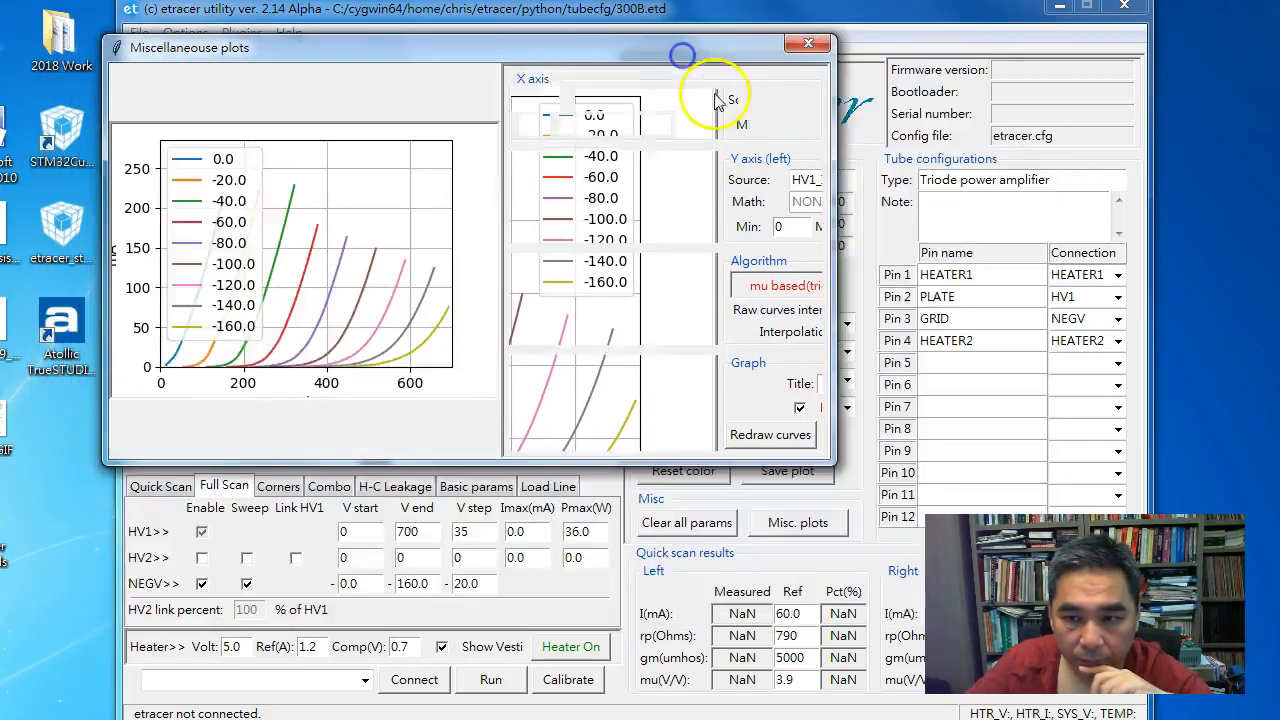
{"action": "left_click", "coordinate": [840, 99]}
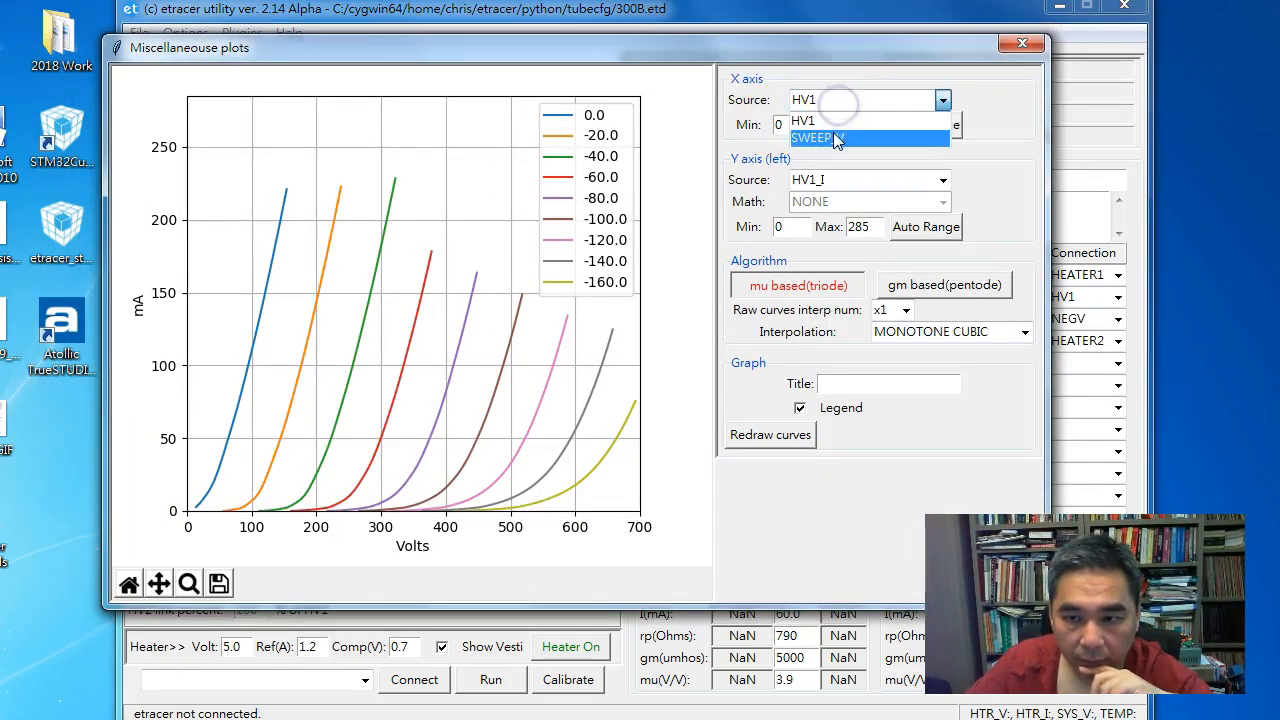
{"action": "left_click", "coordinate": [836, 139]}
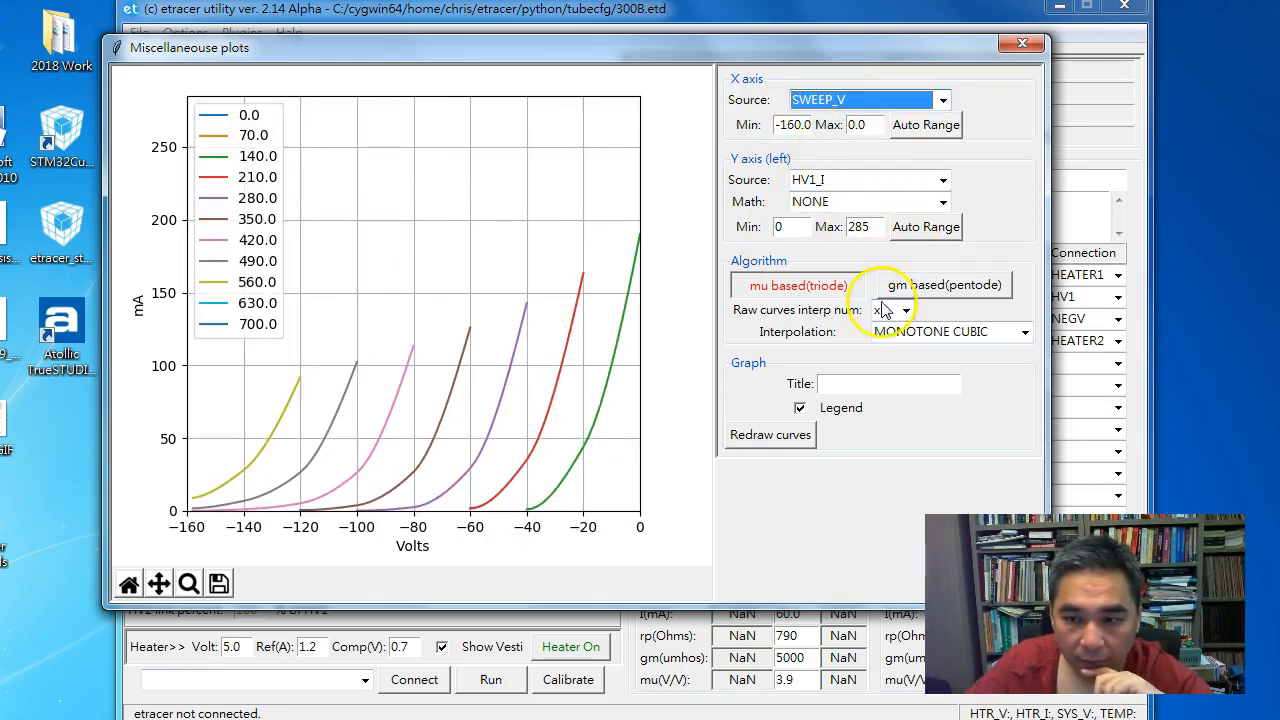
{"action": "left_click", "coordinate": [941, 202]}
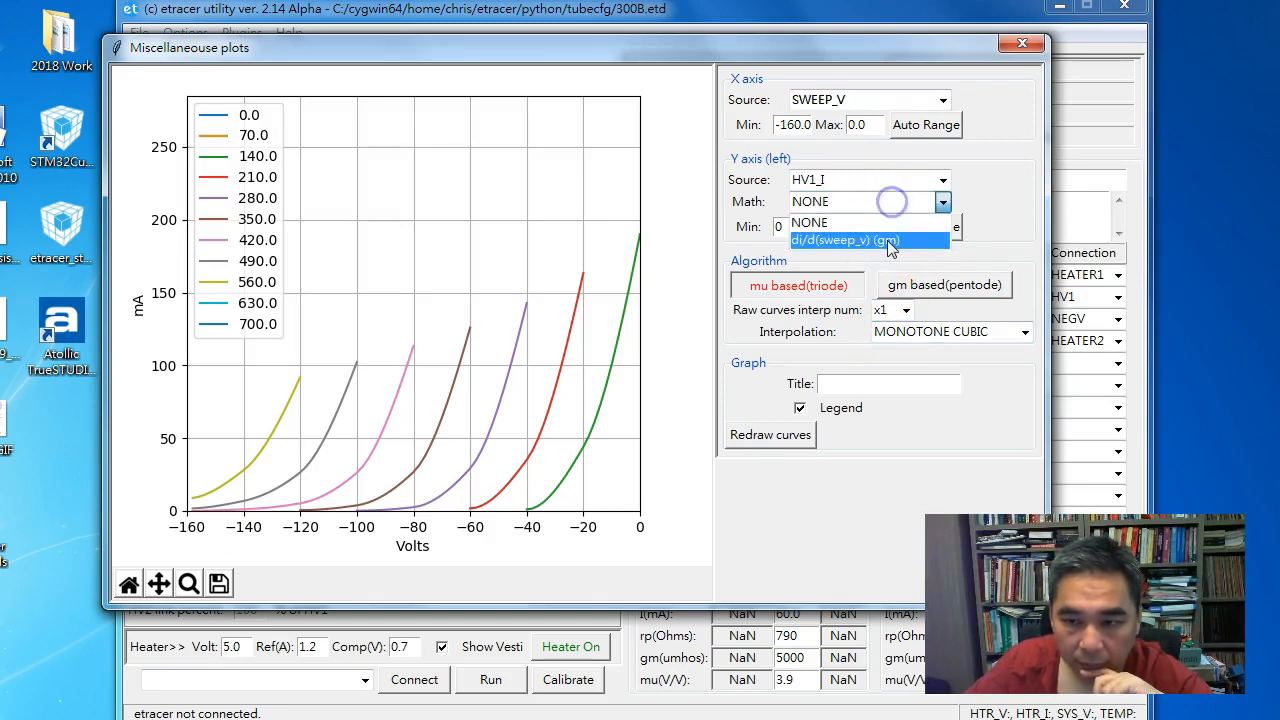
{"action": "left_click", "coordinate": [887, 240]}
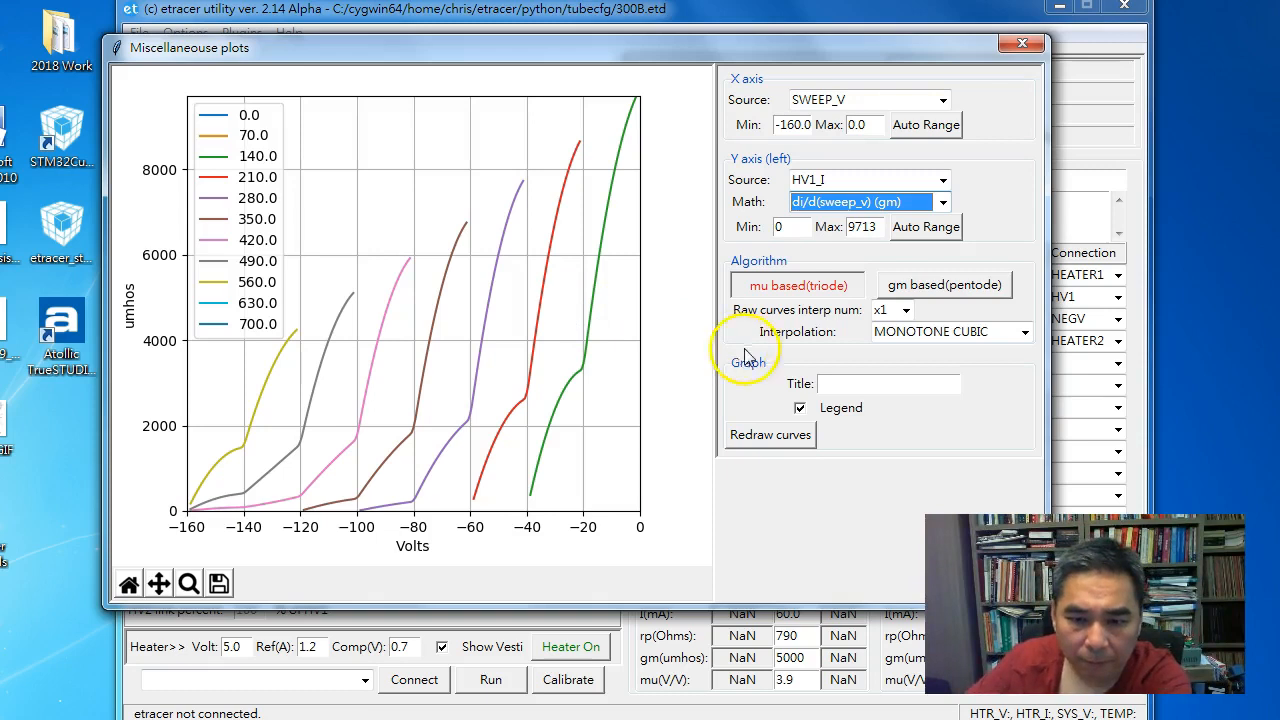
Raise the raw curves interpolation number for the 300B gm plot to x2 and then to x3
{"action": "left_click", "coordinate": [904, 310]}
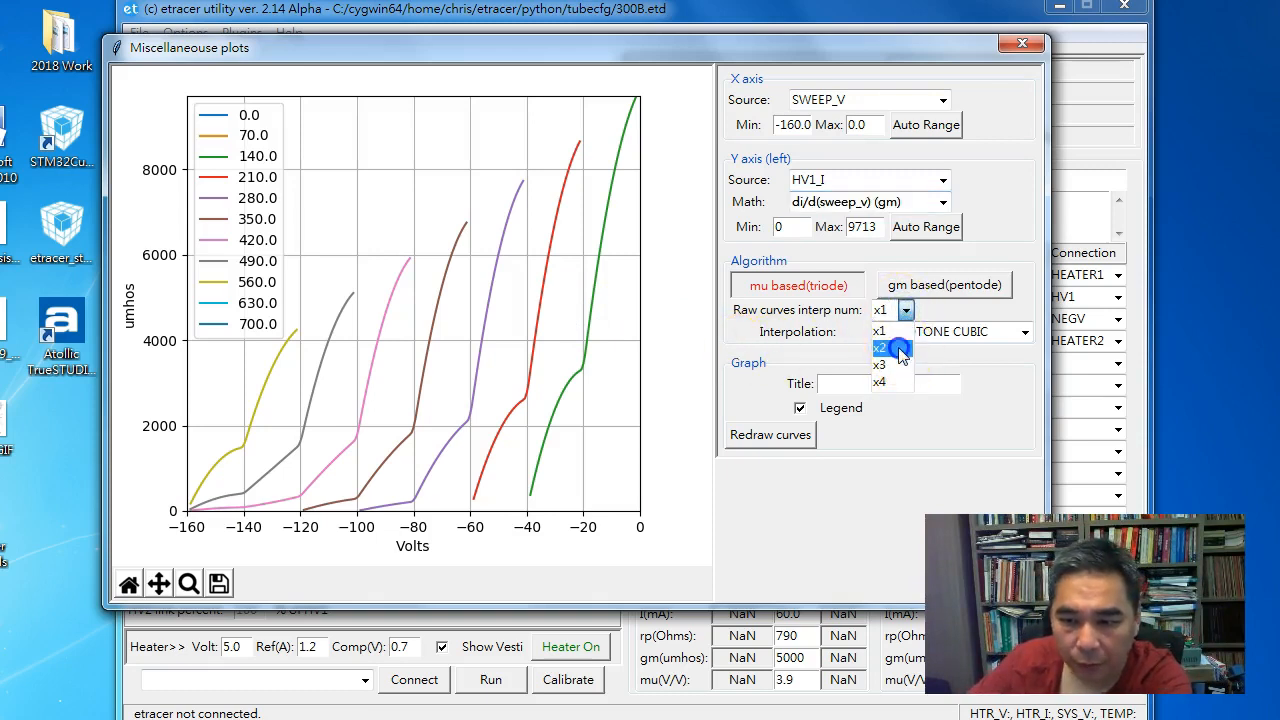
{"action": "left_click", "coordinate": [899, 350]}
{"action": "left_click", "coordinate": [905, 310]}
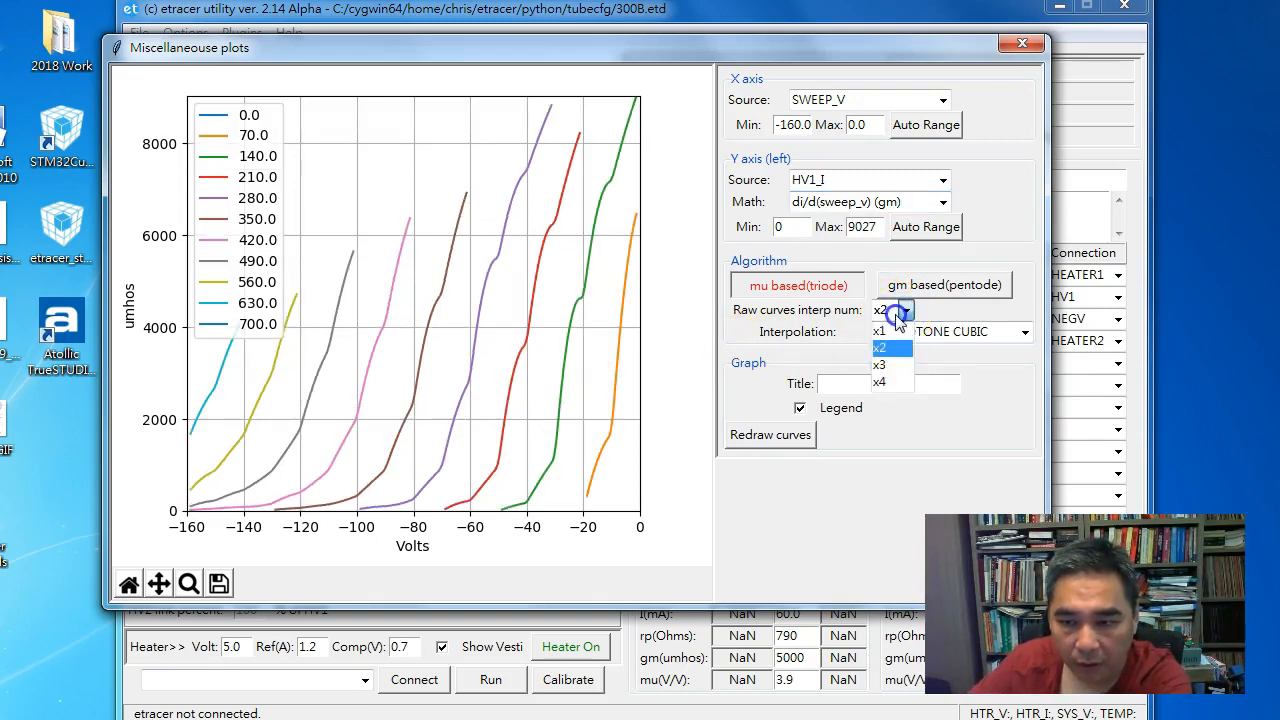
{"action": "left_click", "coordinate": [896, 366]}
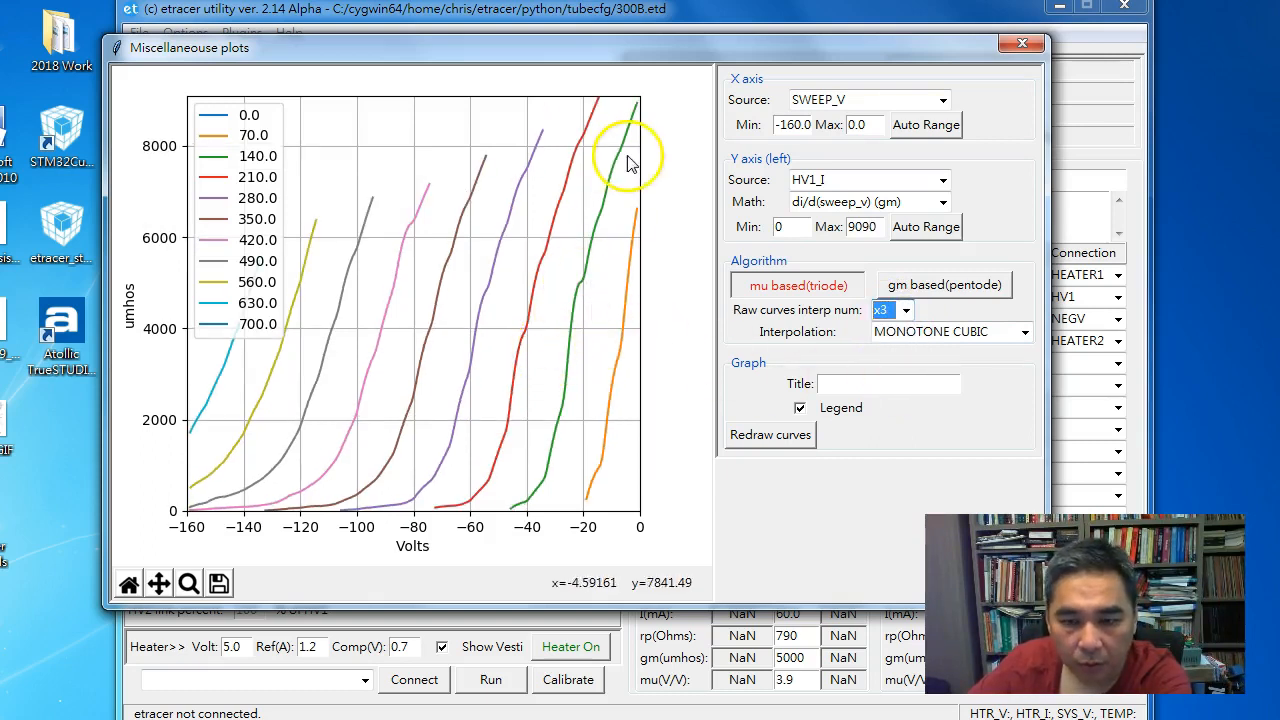
Switch the gm curves' interpolation to CUBIC for comparison, then return it to MONOTONE CUBIC
{"action": "left_click", "coordinate": [985, 332]}
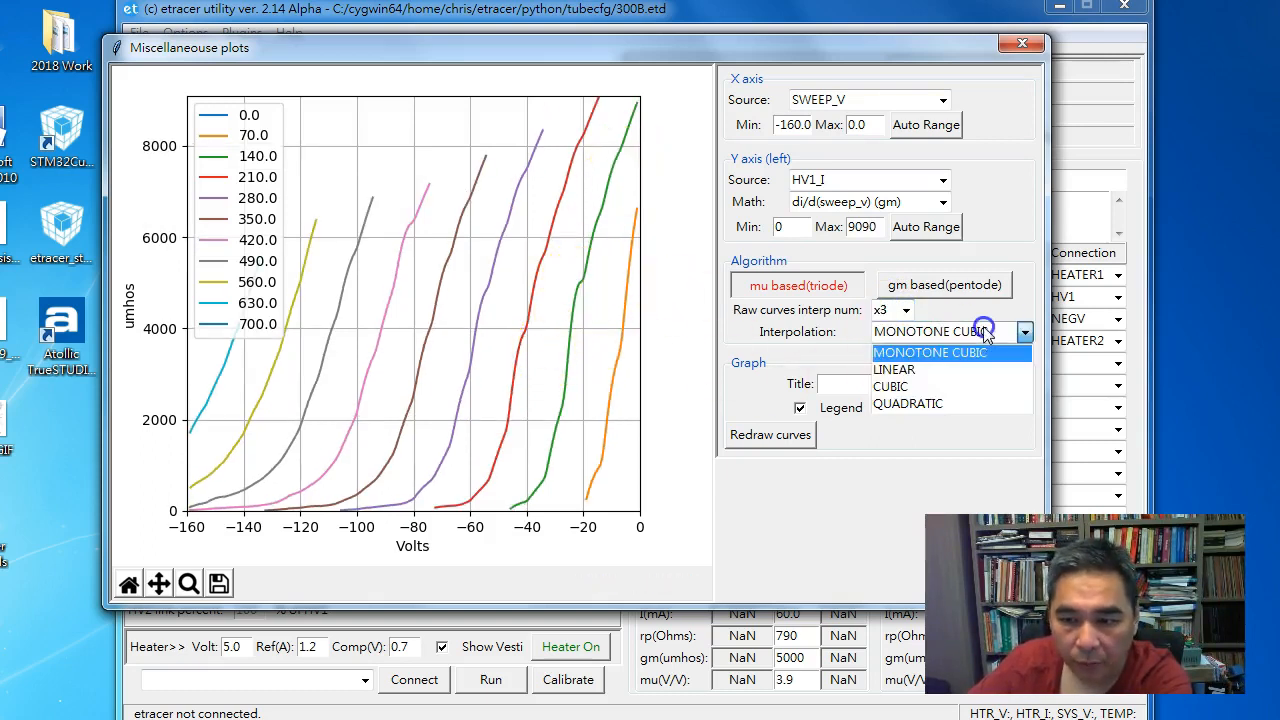
{"action": "left_click", "coordinate": [963, 390]}
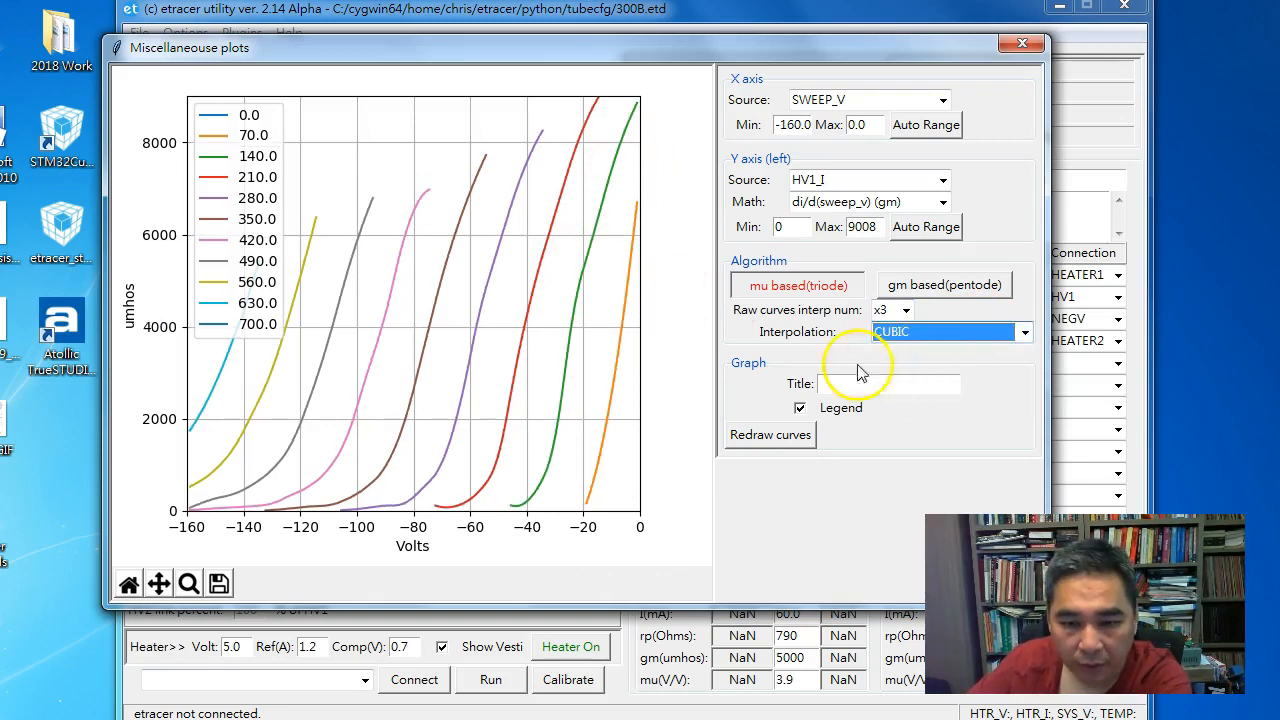
{"action": "left_click", "coordinate": [968, 343]}
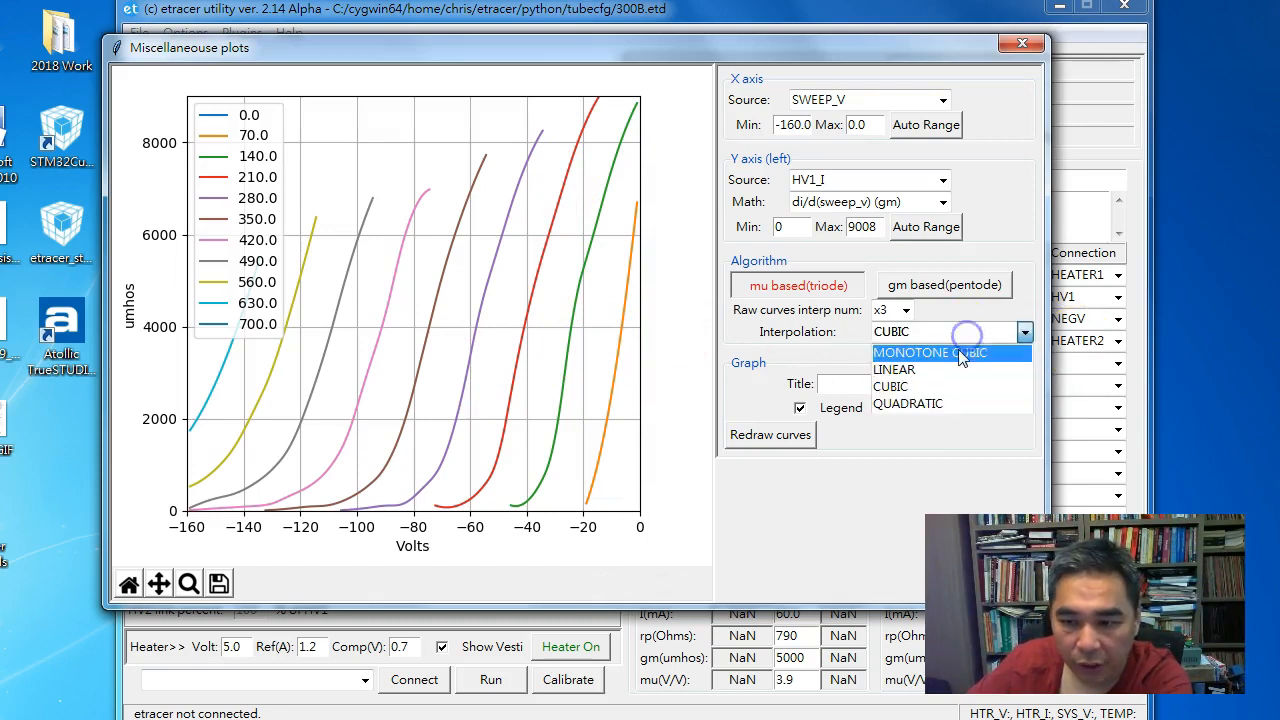
{"action": "left_click", "coordinate": [958, 349]}
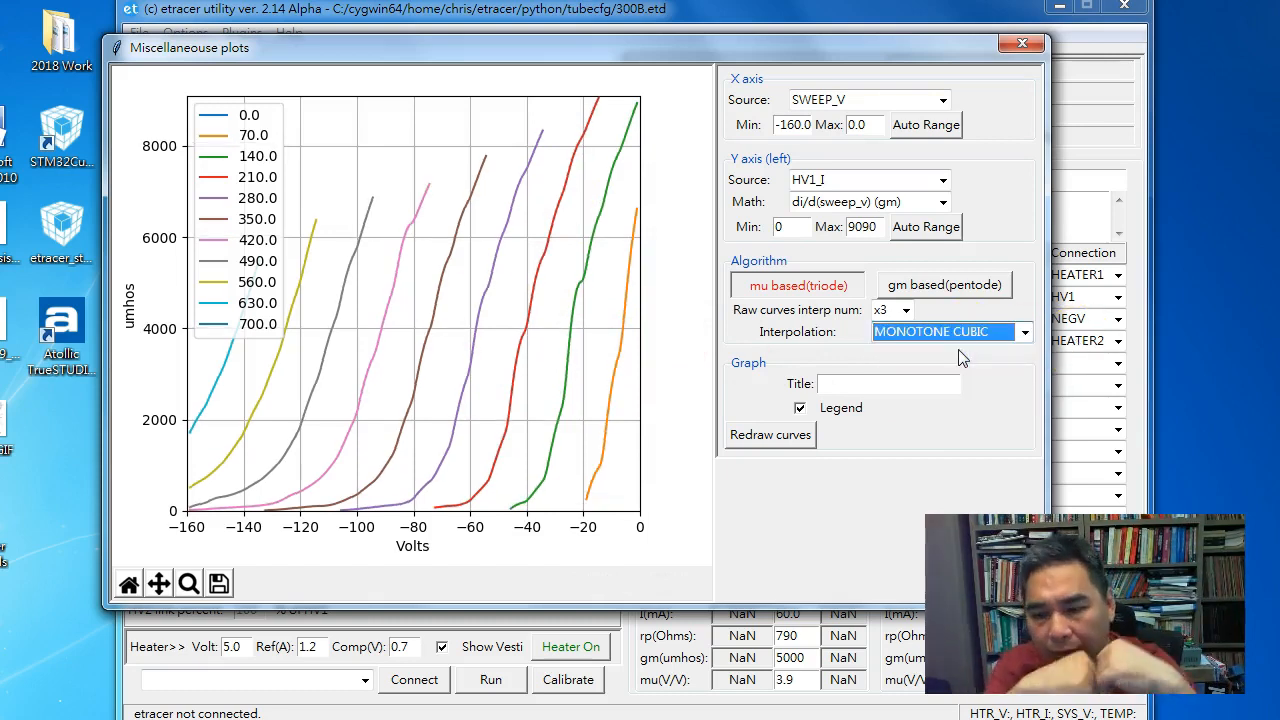